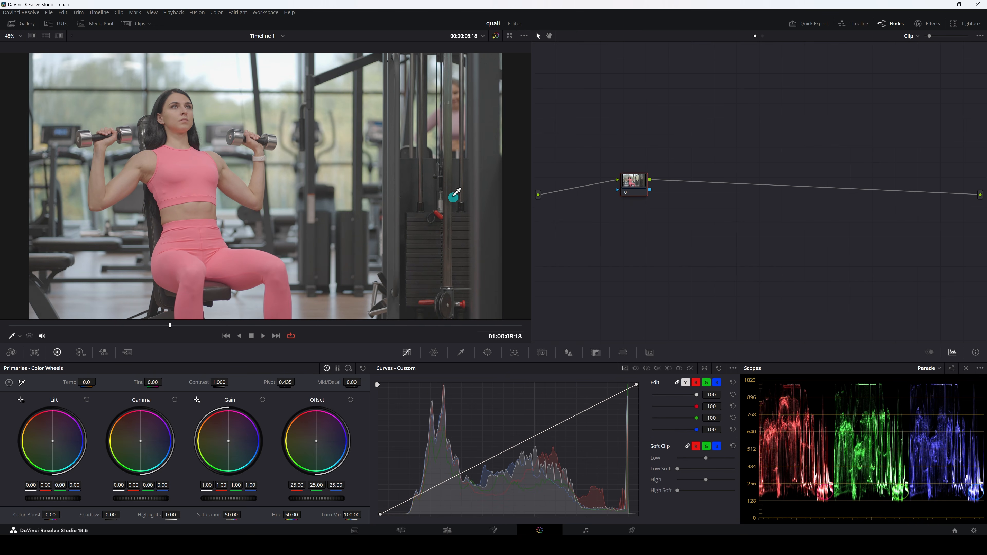
Open the HSL Qualifier for node 01 and stop the clip's playback at 01:00:13:16.
left_click(427, 388)
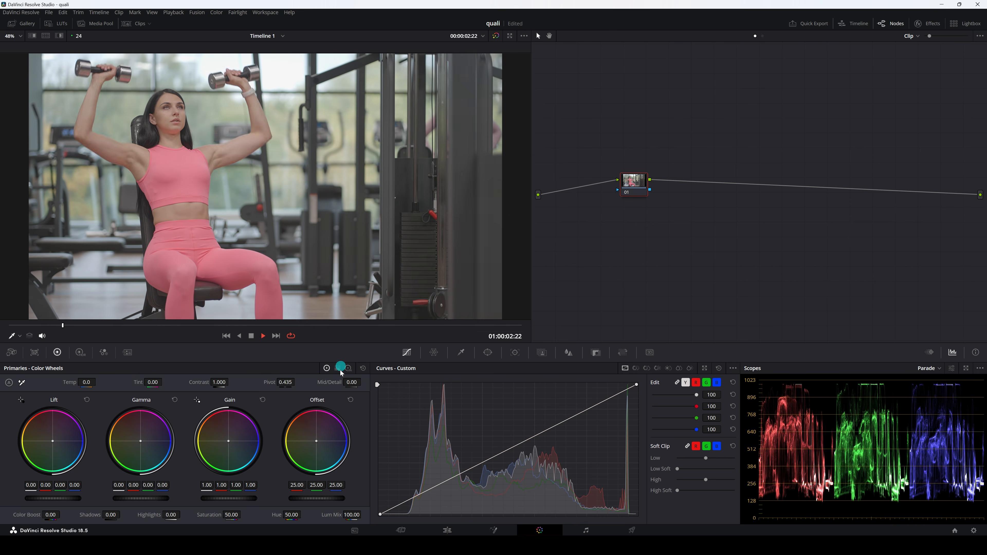
left_click(463, 352)
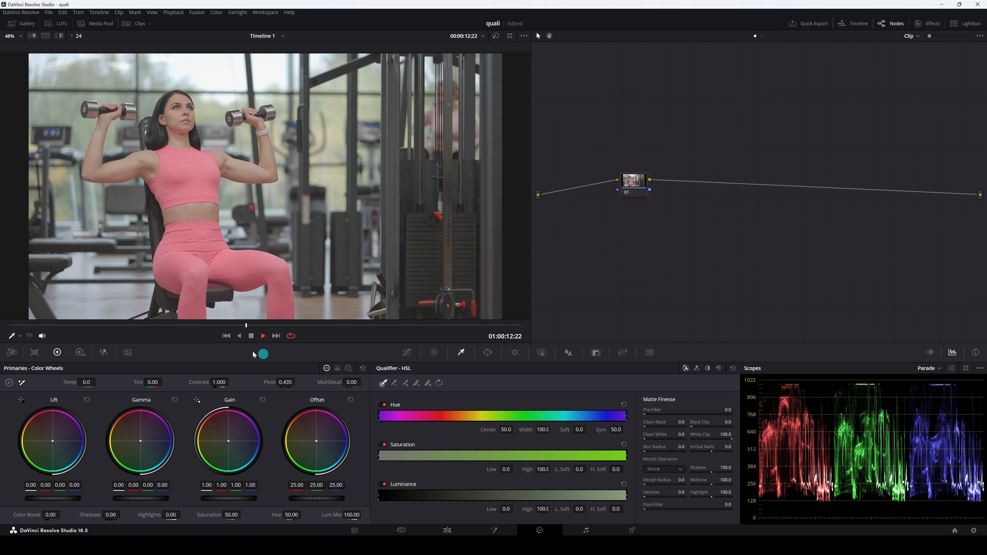
left_click(249, 336)
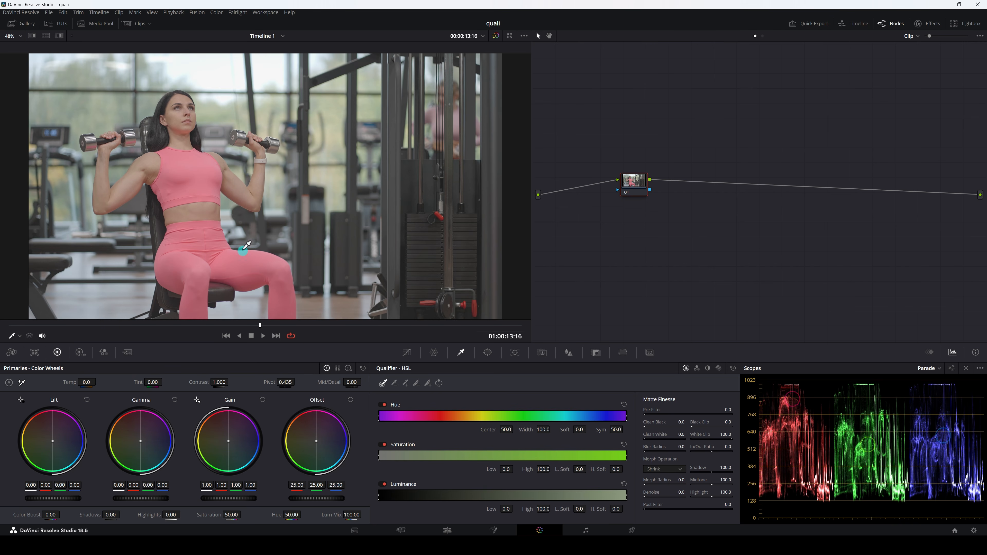
scroll(255, 228, "down", 1)
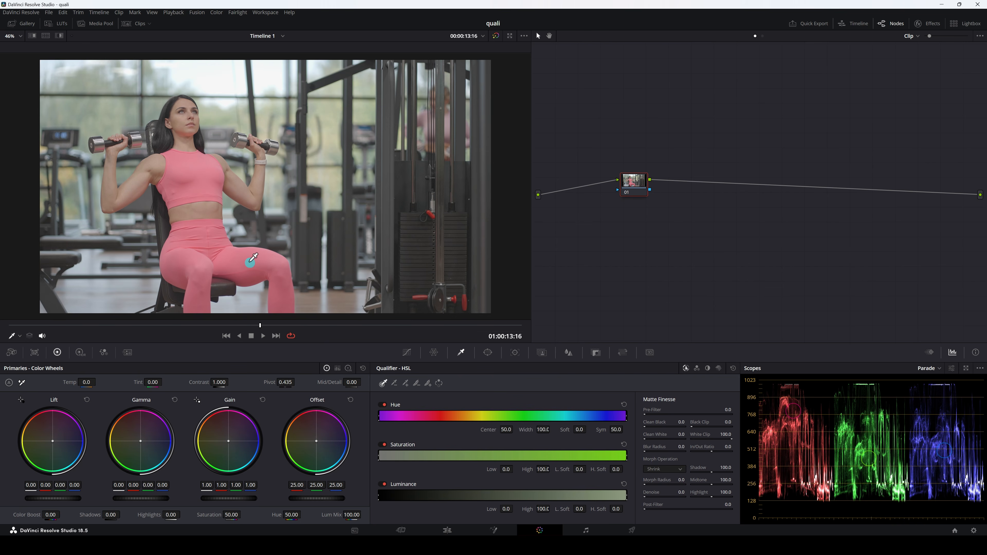
left_click_drag(634, 183, 619, 188)
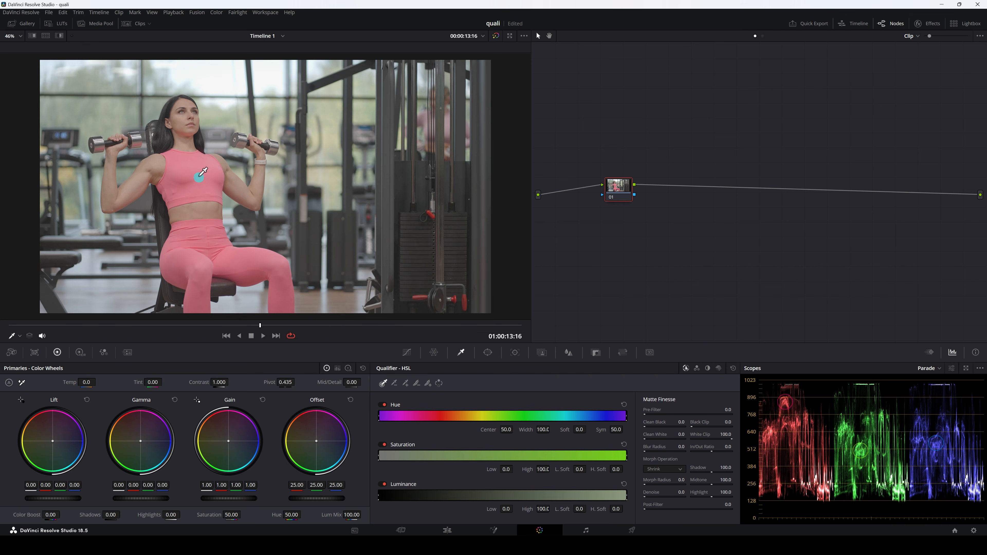
Sample the woman's pink top with the viewer's Qualifier picker and turn on the highlight view of the selection.
left_click(18, 338)
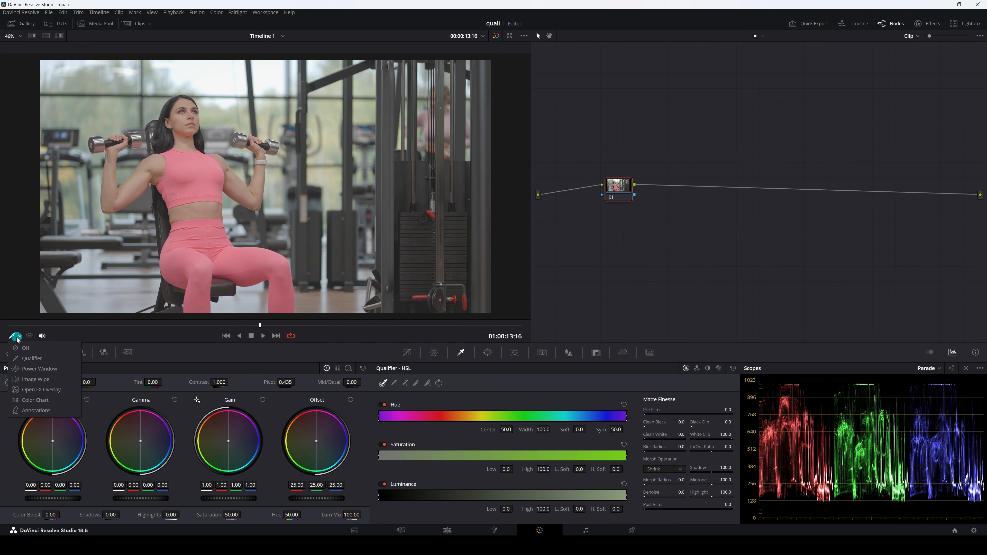
left_click(28, 359)
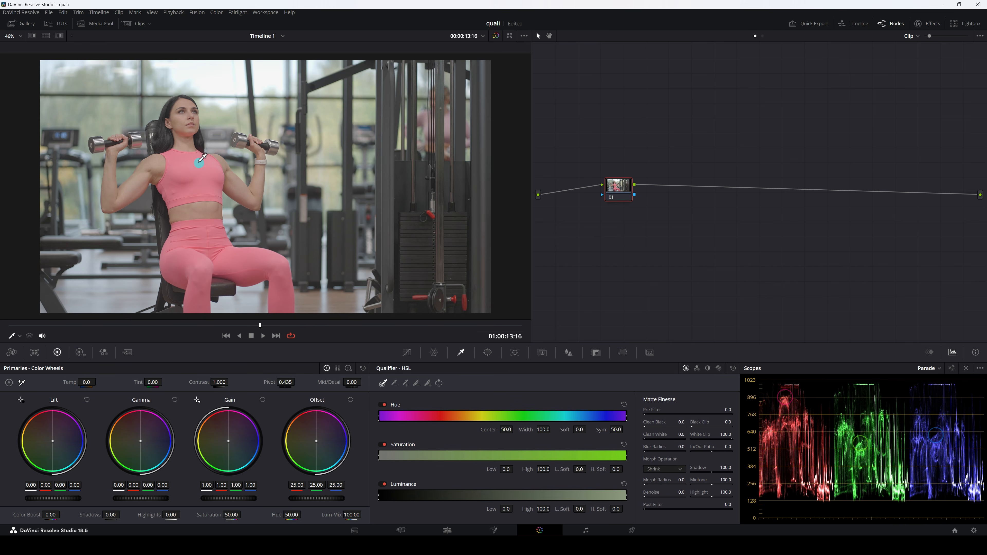
left_click(202, 157)
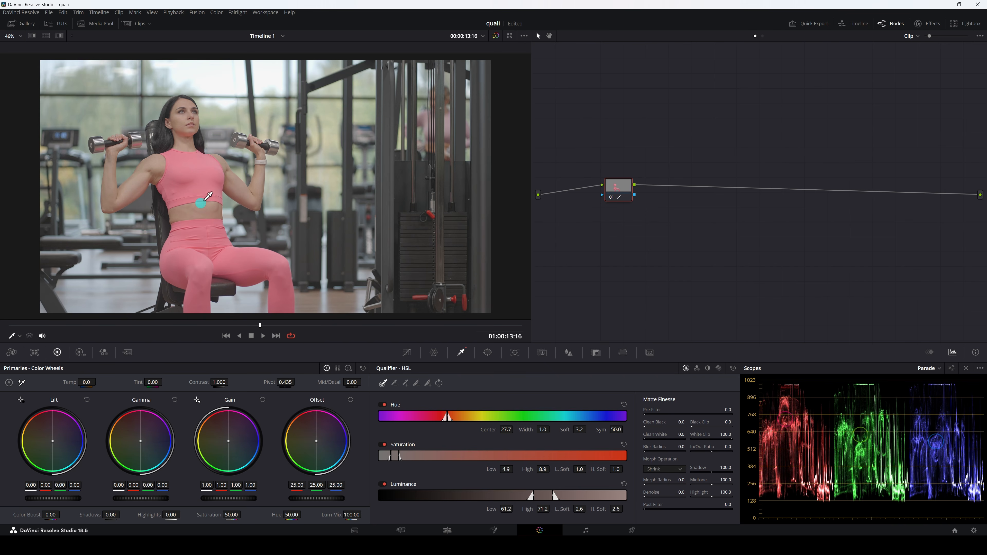
left_click(60, 37)
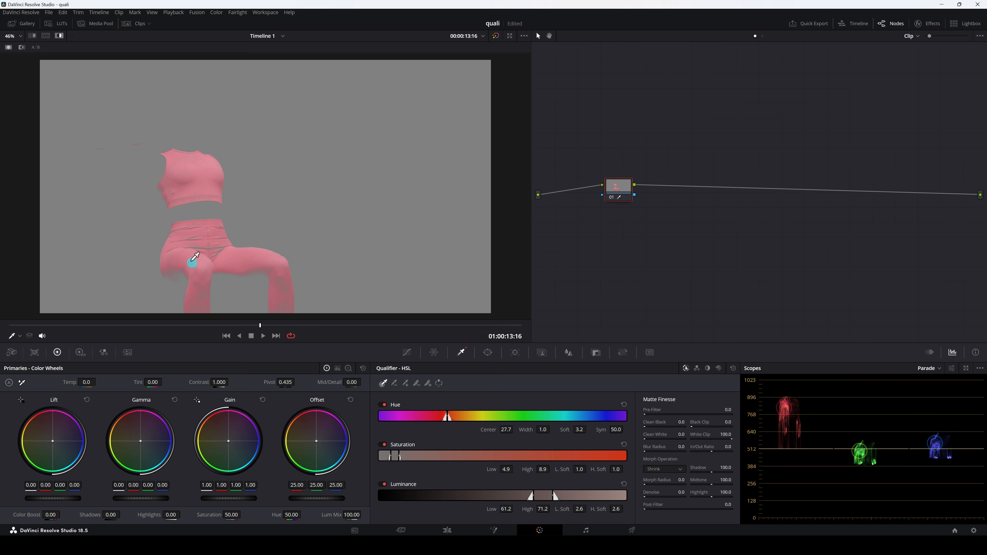
scroll(209, 245, "up", 2)
scroll(216, 253, "up", 5)
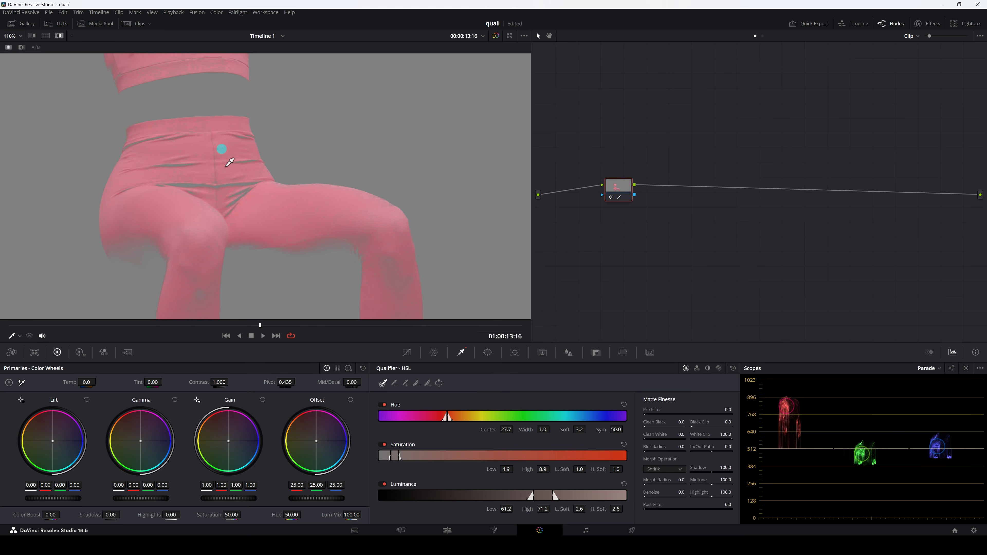
scroll(222, 187, "down", 2)
scroll(212, 183, "down", 4)
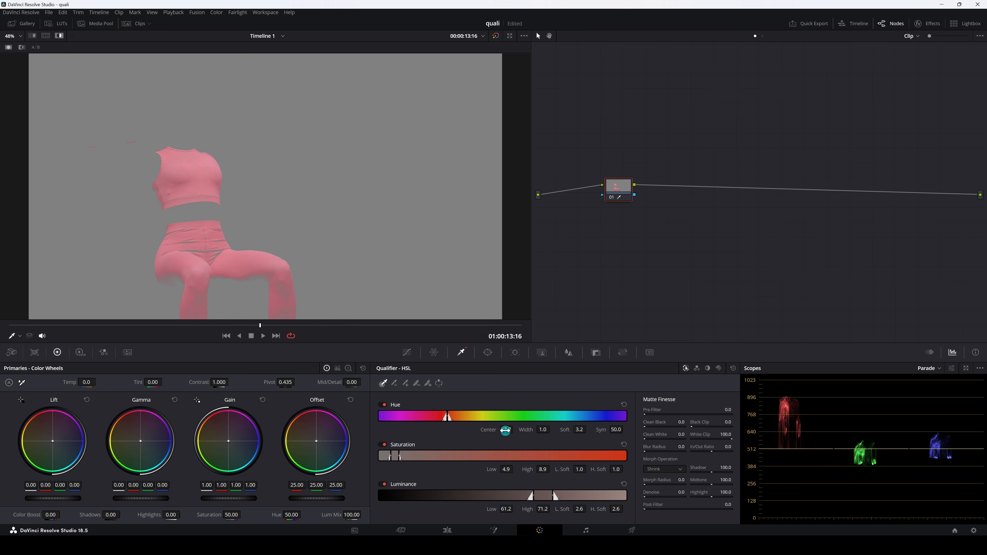
Refine the qualifier's hue range to Center 27.9, Width 4.8 and Soft 7.4.
left_click_drag(505, 431, 506, 433)
left_click_drag(545, 430, 544, 429)
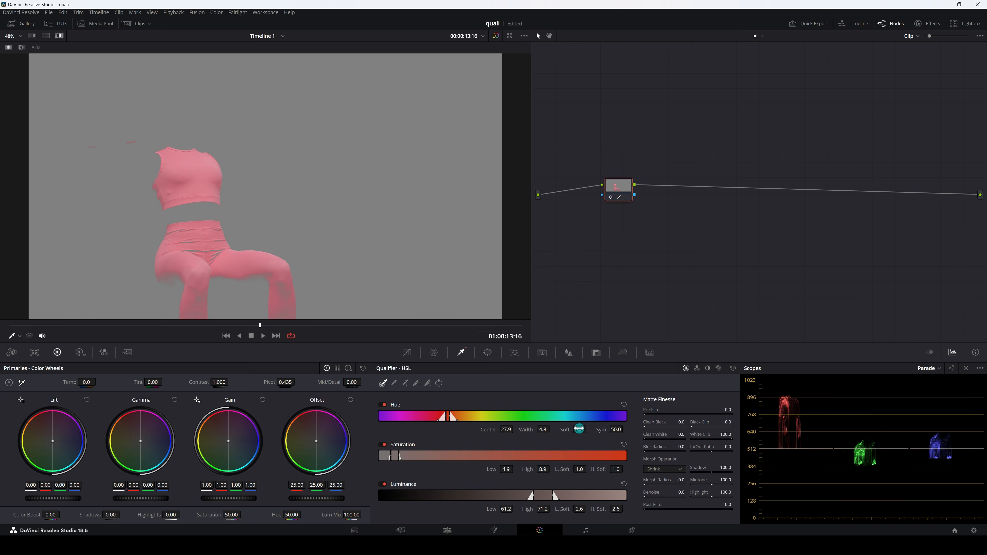
scroll(194, 261, "up", 4)
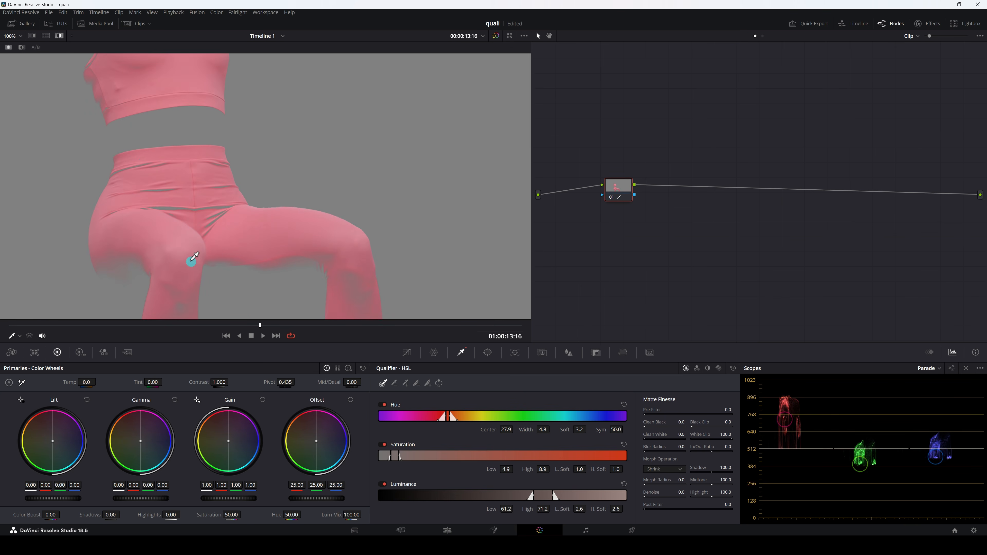
left_click_drag(578, 429, 593, 429)
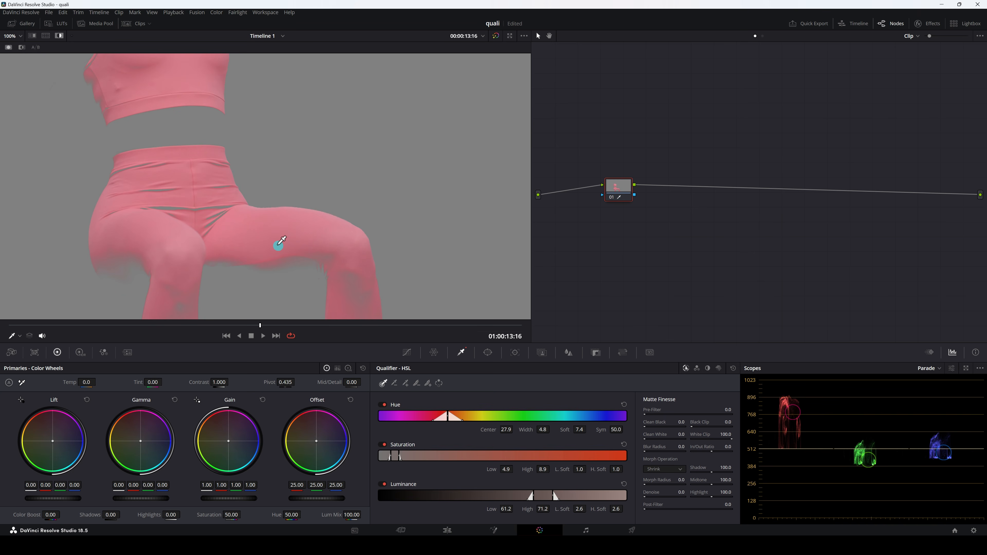
key("shift+z")
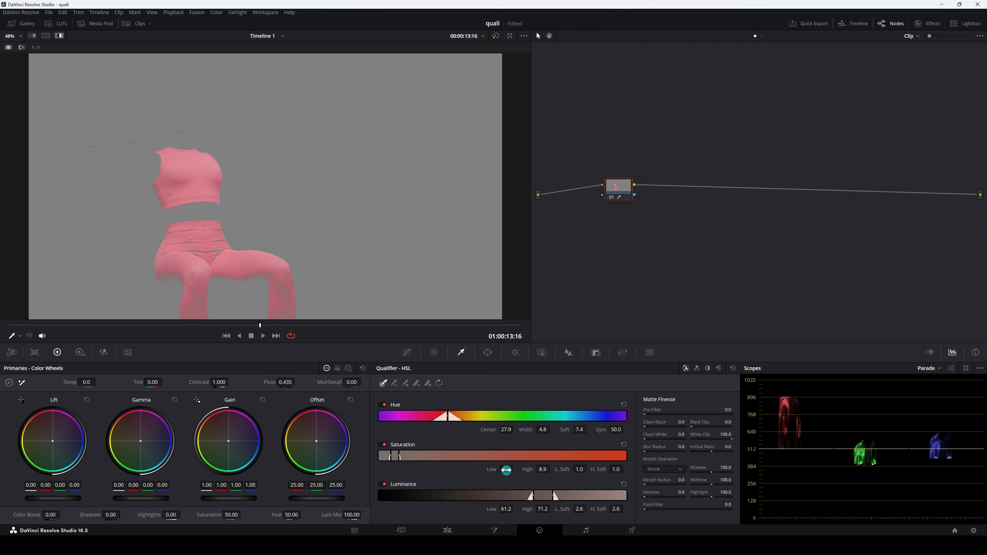
Set the qualifier's saturation range to Low 4.6, High 11.8, L. Soft 9.2 and H. Soft 3.9.
left_click_drag(507, 469, 516, 470)
left_click_drag(511, 469, 506, 470)
left_click_drag(540, 470, 554, 472)
left_click_drag(575, 470, 600, 469)
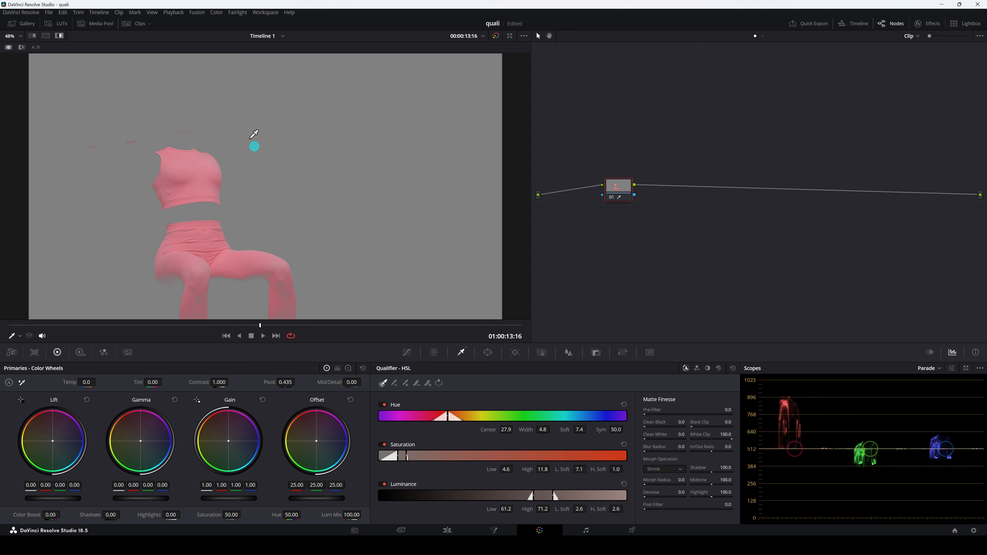
scroll(250, 145, "up", 3)
scroll(198, 164, "up", 1)
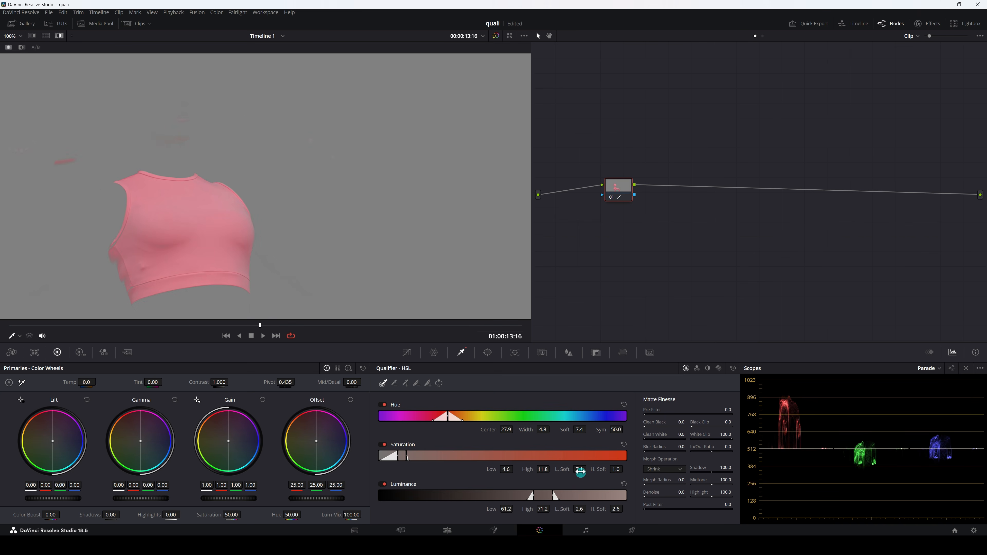
mouse_move(582, 468)
left_mouse_down()
mouse_move(566, 467)
mouse_move(591, 469)
mouse_move(553, 475)
mouse_move(588, 472)
mouse_move(579, 469)
left_mouse_up()
scroll(307, 266, "down", 2)
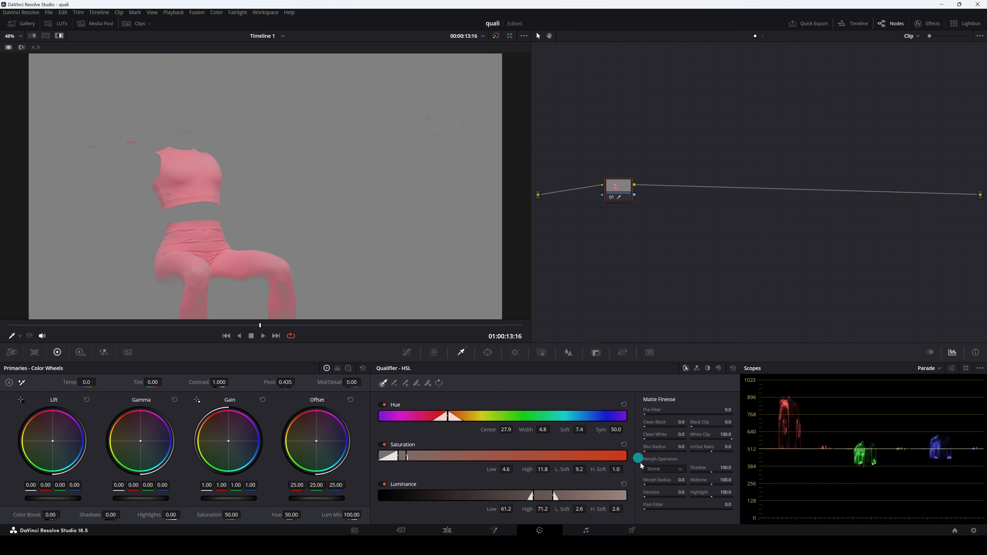
mouse_move(615, 469)
left_mouse_down()
mouse_move(634, 470)
mouse_move(618, 469)
left_mouse_up()
mouse_move(228, 251)
left_mouse_down()
mouse_move(252, 203)
mouse_move(242, 239)
left_mouse_up()
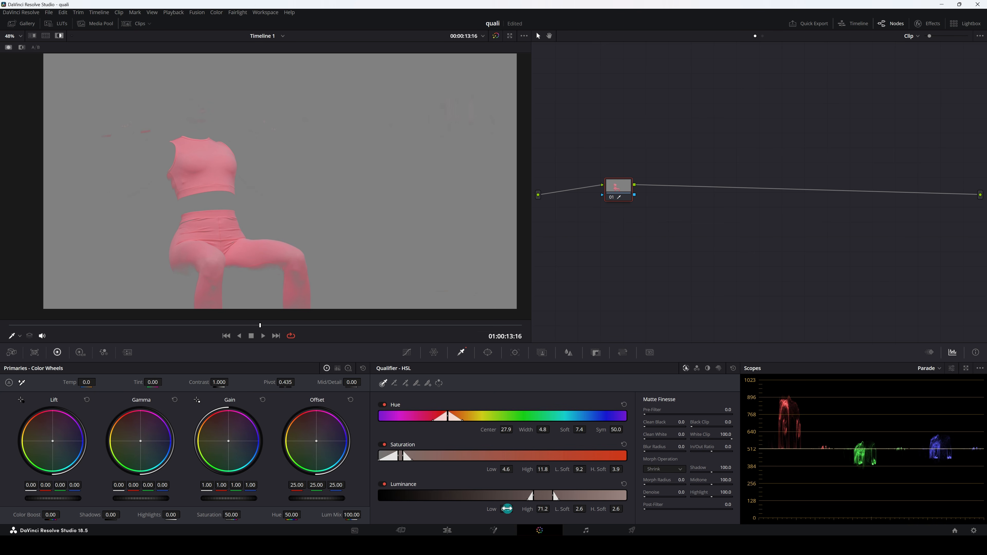
Widen the qualifier's luminance range to Low 55.9 and High 79.0.
left_click_drag(506, 509, 486, 513)
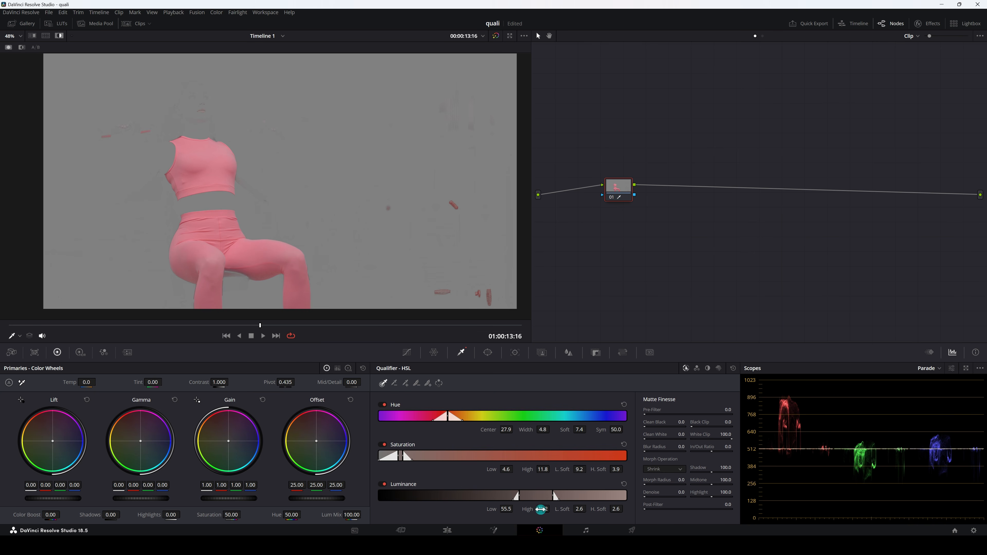
left_click_drag(543, 509, 581, 507)
mouse_move(505, 509)
left_mouse_down()
mouse_move(522, 509)
mouse_move(510, 509)
left_mouse_up()
Raise the matte's Pre-Filter to 30.9 to refine the edges of the pink outfit selection.
mouse_move(699, 406)
left_mouse_down()
mouse_move(614, 409)
mouse_move(713, 409)
left_mouse_up()
scroll(255, 287, "up", 3)
scroll(253, 233, "up", 2)
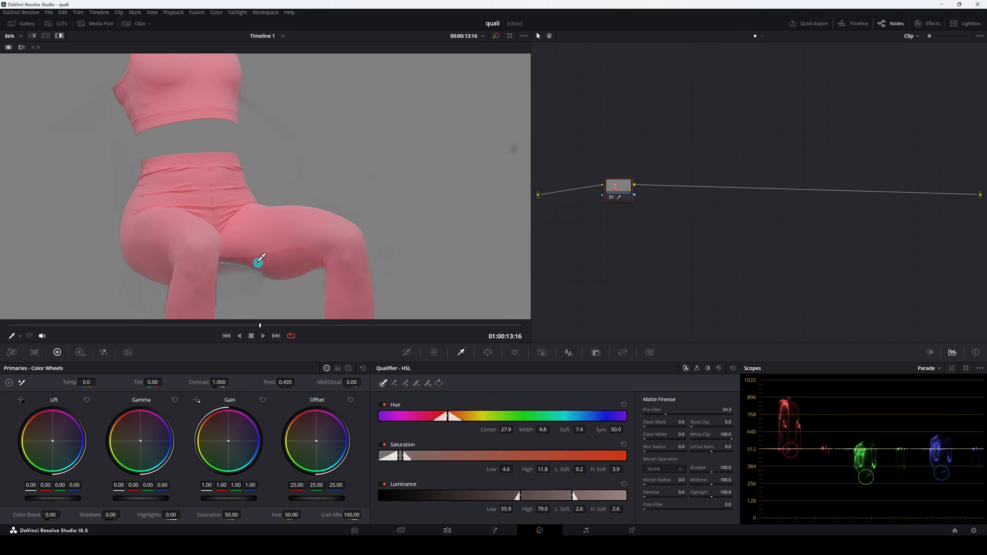
left_click_drag(669, 413, 656, 433)
scroll(283, 273, "down", 1)
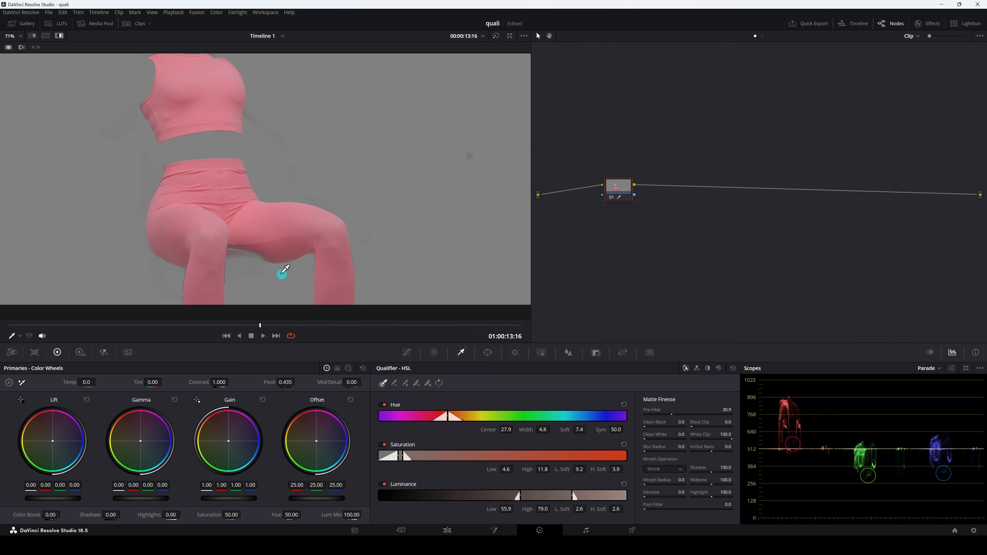
scroll(298, 220, "down", 2)
scroll(298, 220, "down", 1)
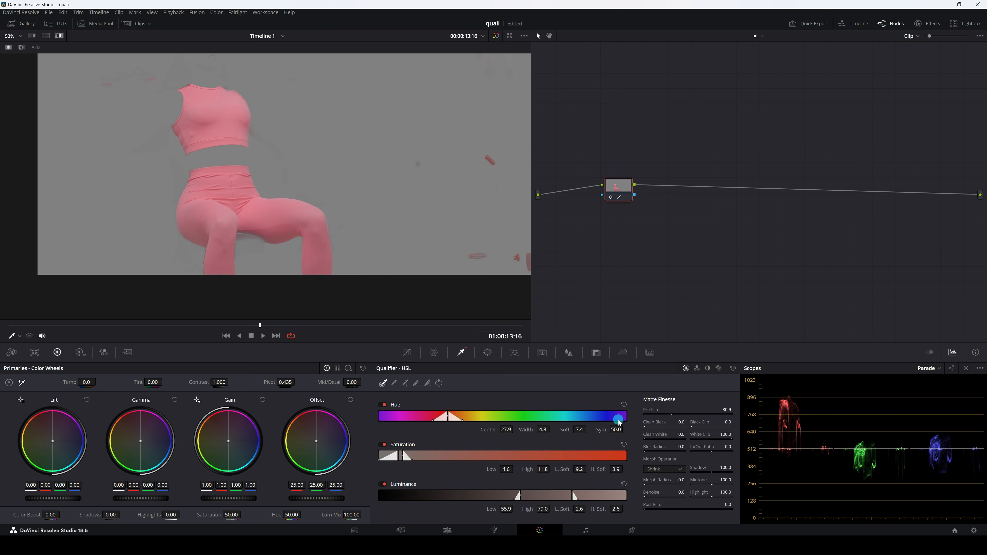
Clean up the matte with Clean Black 20.4 and Clean White 15.0.
left_click_drag(681, 425, 583, 342)
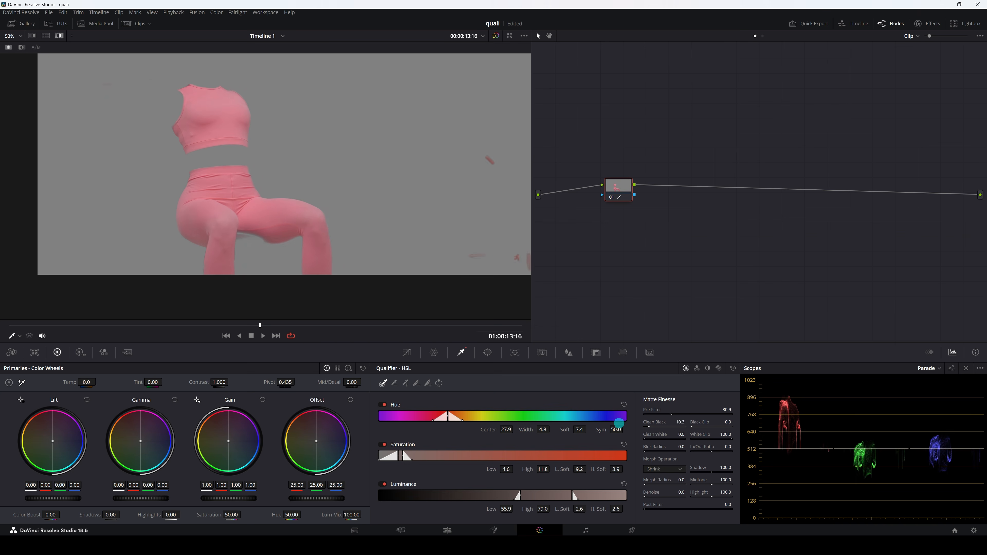
left_click_drag(676, 425, 616, 421)
left_click_drag(646, 438, 666, 443)
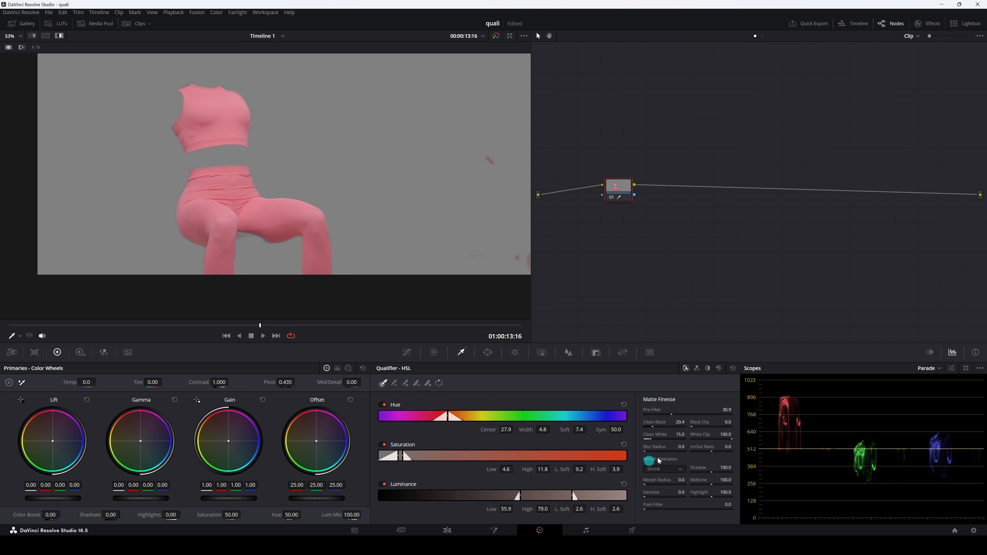
Soften the matte edges with a Blur Radius of 10.3.
scroll(284, 211, "up", 5)
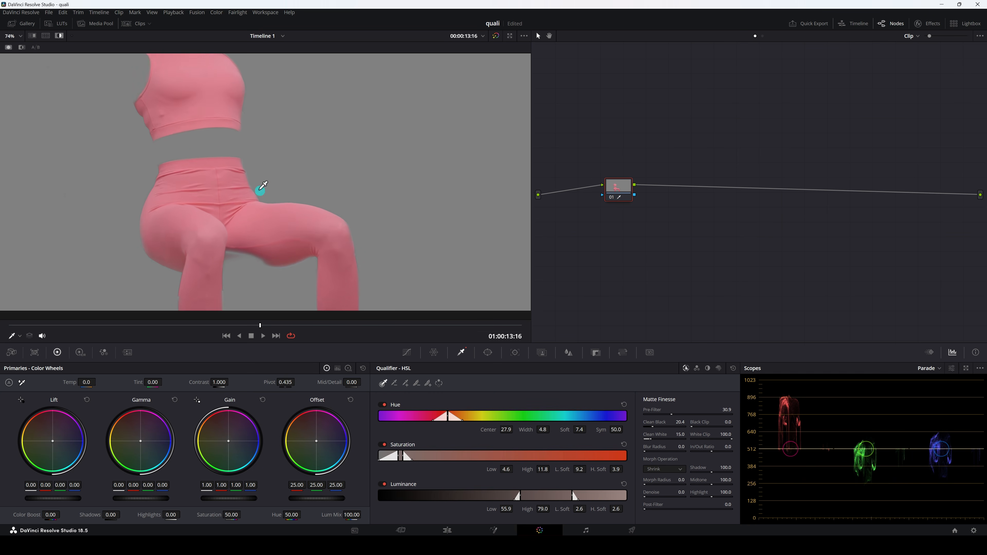
scroll(289, 206, "up", 5)
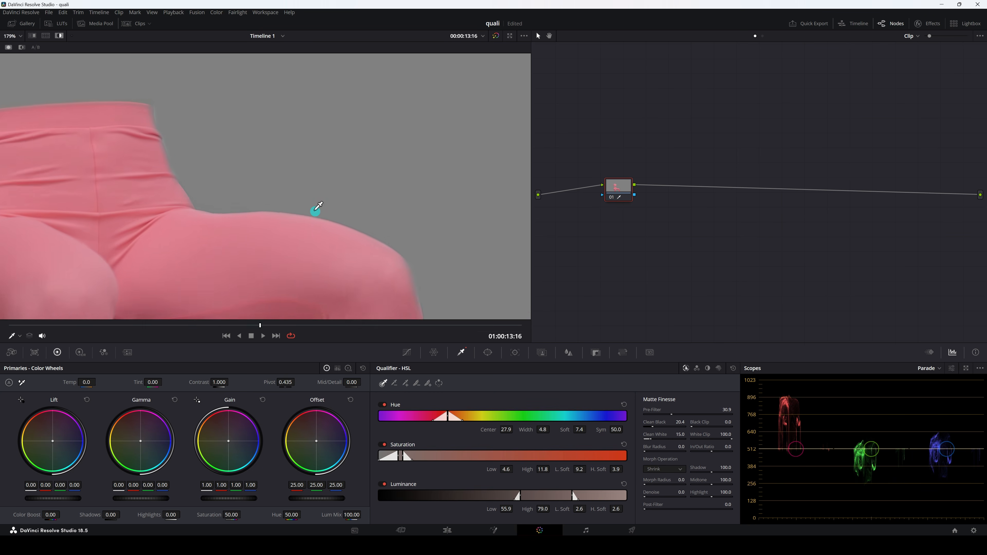
left_click_drag(646, 451, 696, 451)
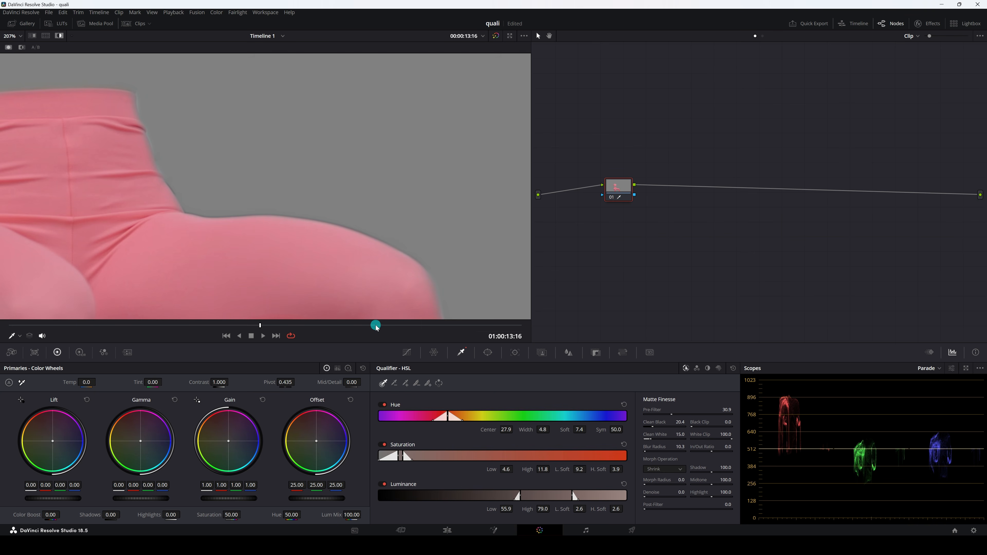
key("shift+z")
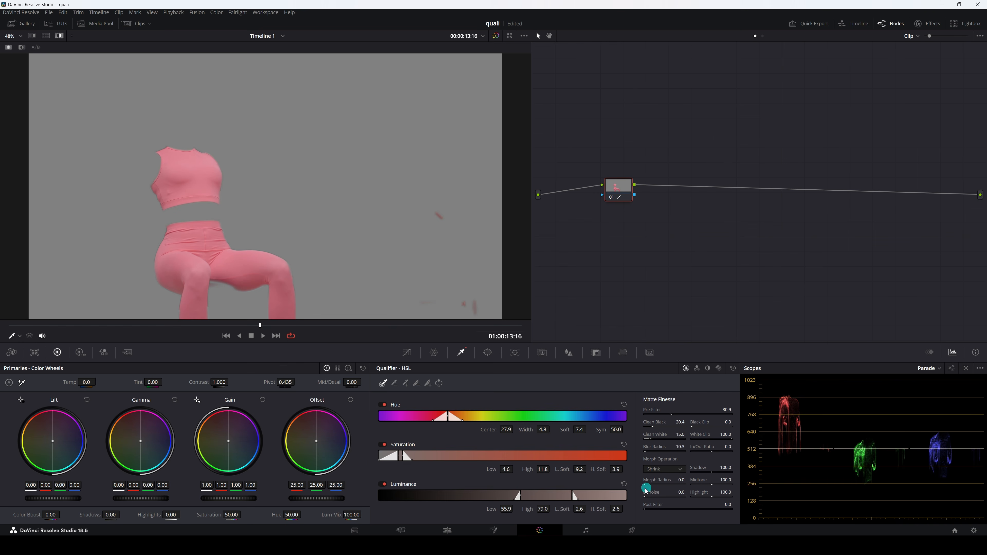
Shrink the matte around the outfit with a Morph Radius of 21.5.
left_click_drag(646, 485, 626, 481)
scroll(119, 187, "up", 5)
left_click_drag(110, 223, 268, 233)
scroll(220, 194, "up", 5)
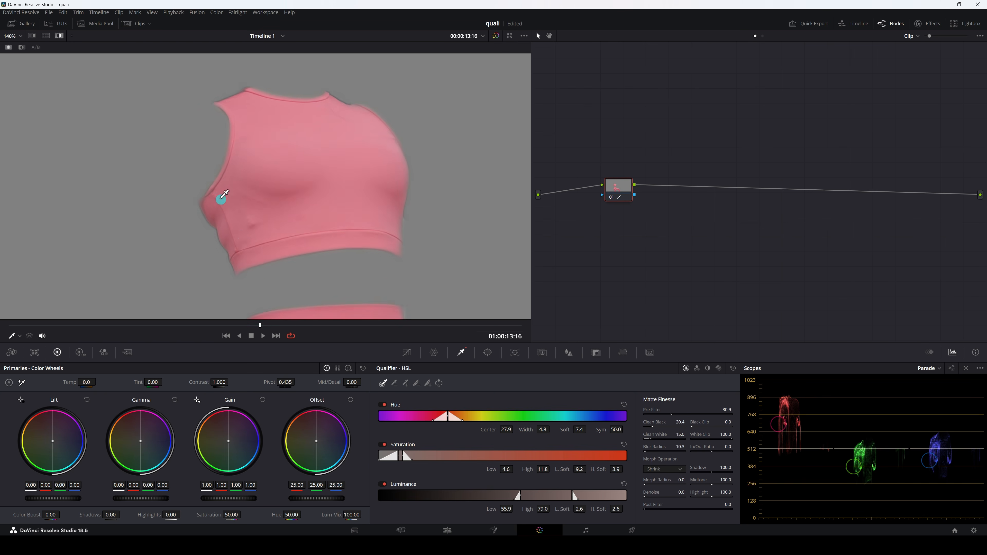
left_click_drag(650, 484, 667, 497)
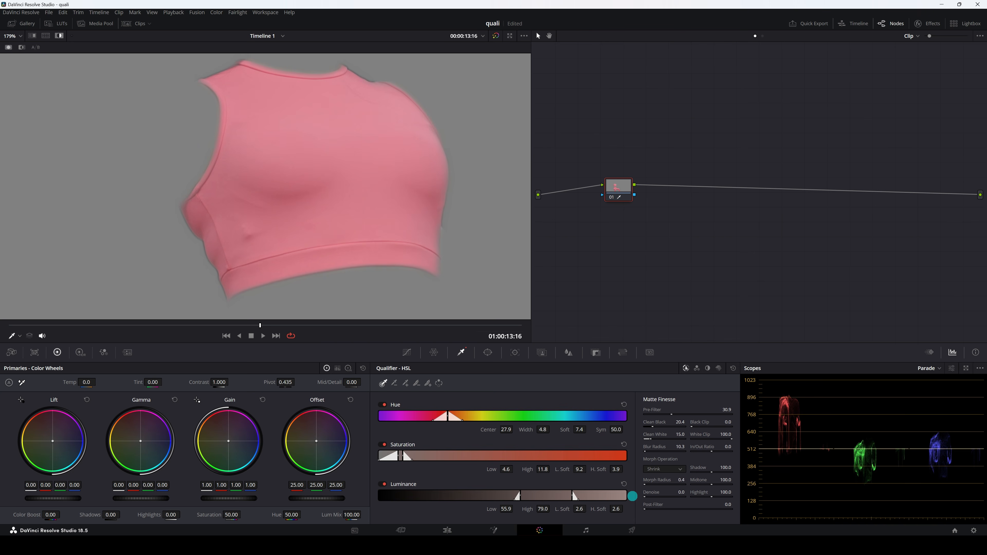
left_click_drag(681, 495, 701, 496)
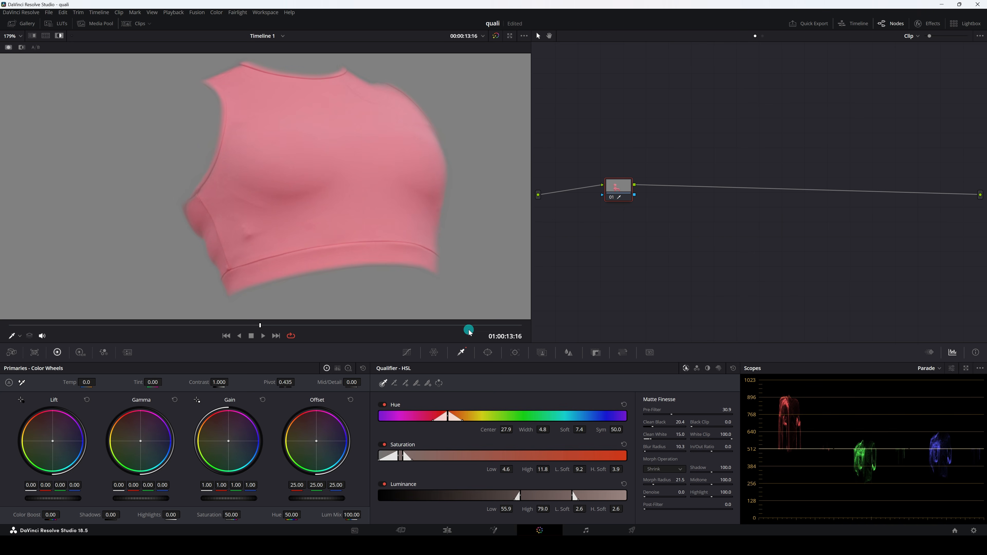
Set the matte's Denoise to 15.4 and turn off the highlight view.
key("shift+z")
left_click_drag(232, 252, 259, 217)
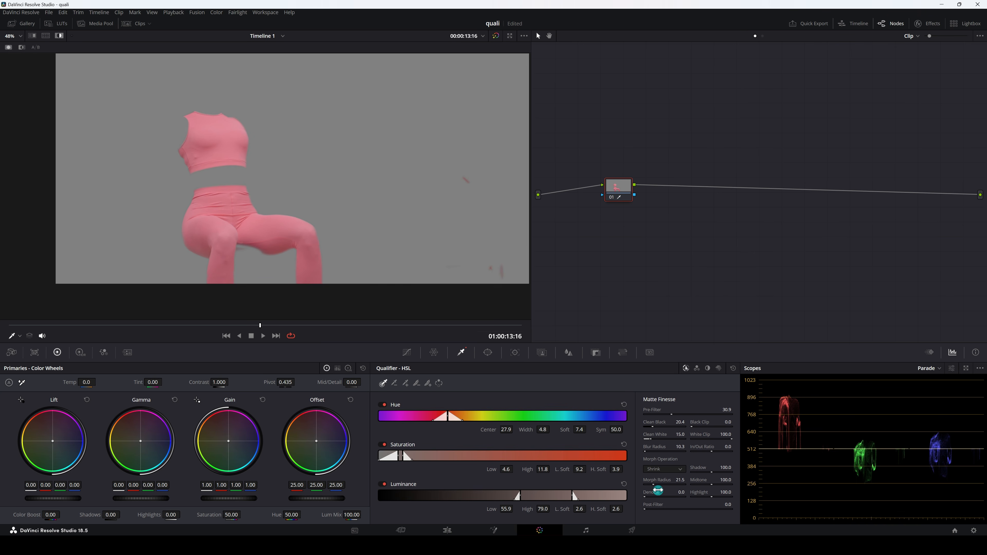
left_click_drag(646, 496, 686, 497)
key("shift+z")
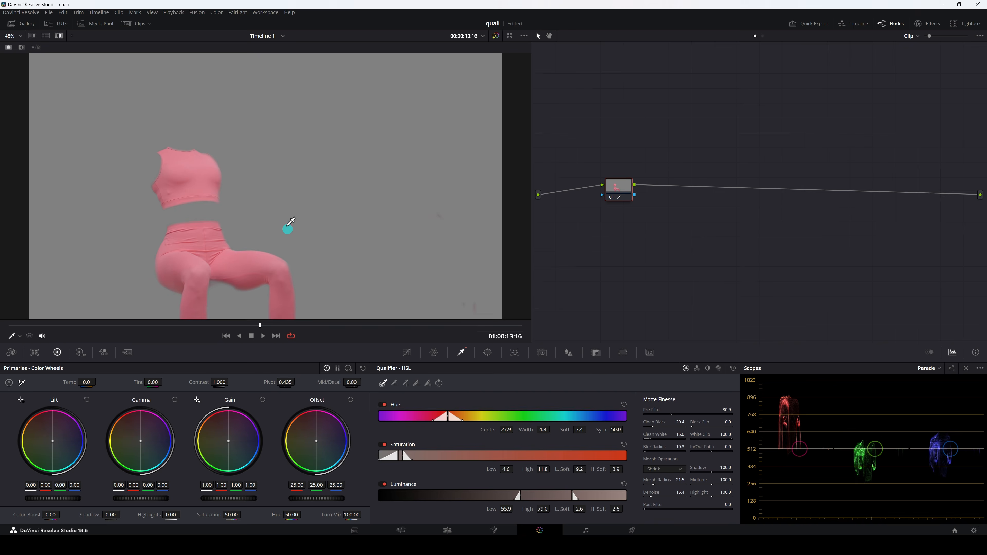
left_click(60, 36)
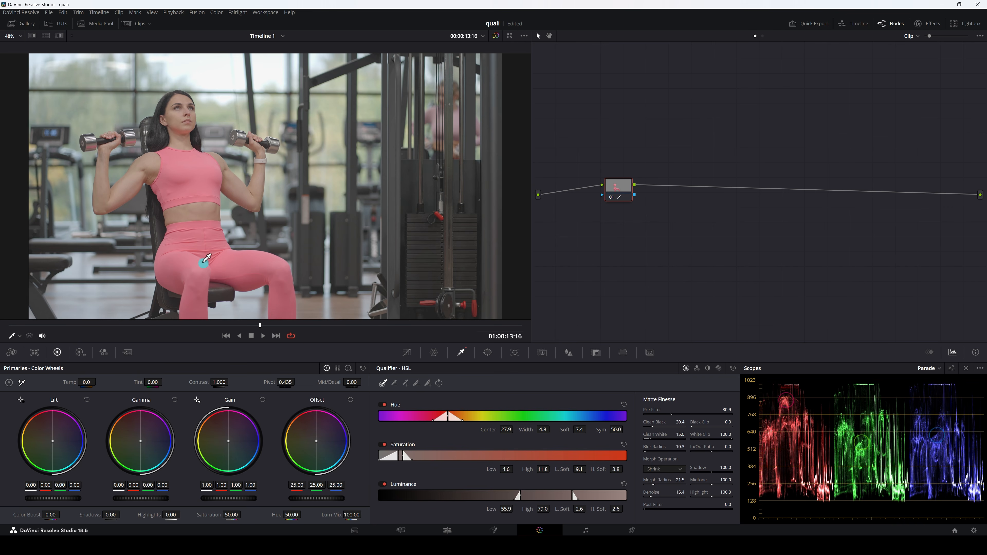
Shift the Hue of the isolated pink outfit to recolor it.
left_click_drag(231, 241, 237, 234)
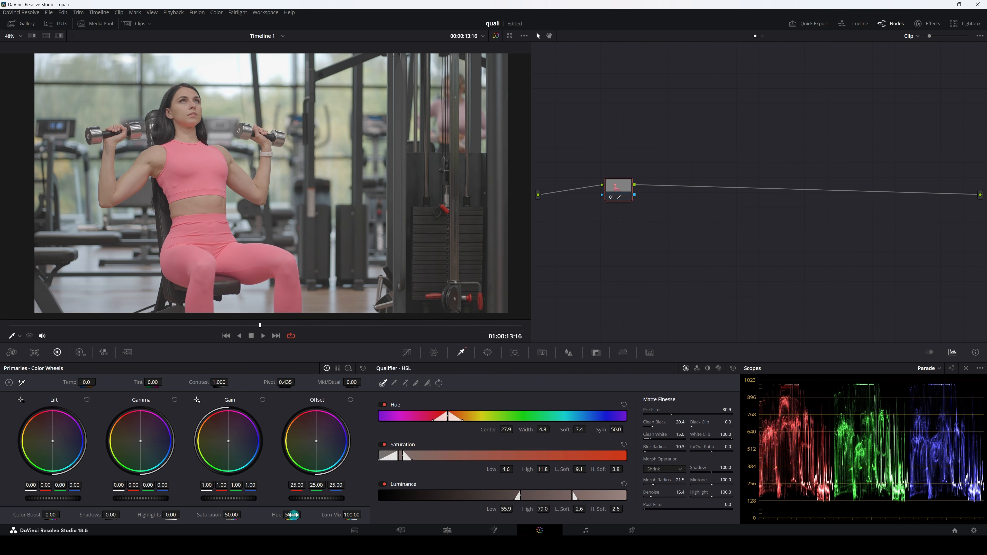
left_click_drag(292, 515, 234, 508)
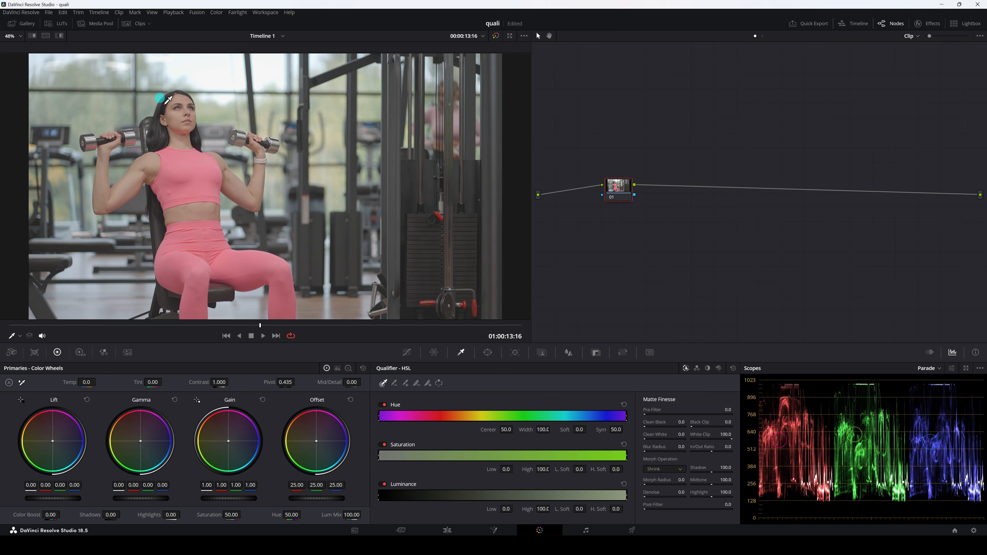
Sample the woman's facial skin and, in highlight view, set the hue key to Center 35.3, Width 5.9 and Soft 5.9.
left_click(179, 113)
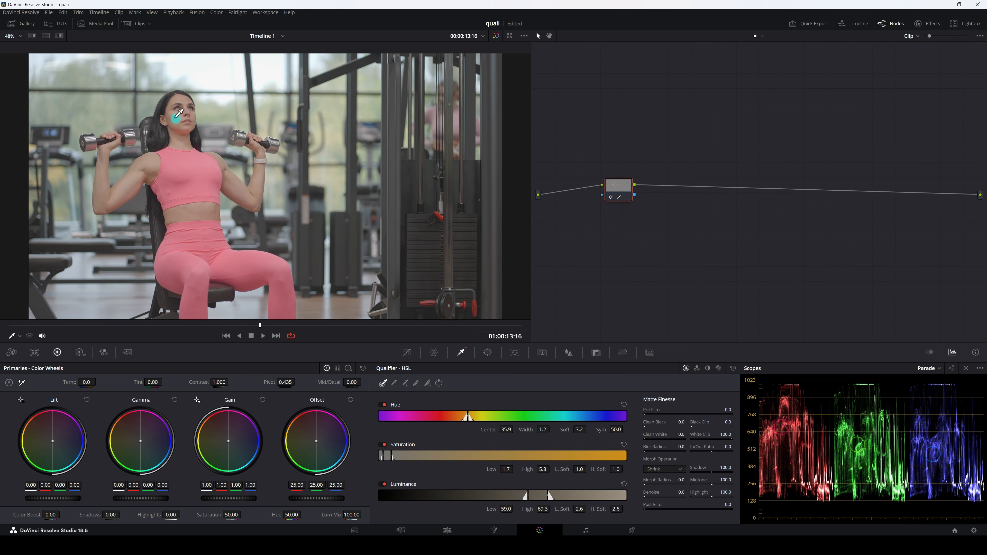
left_click(59, 36)
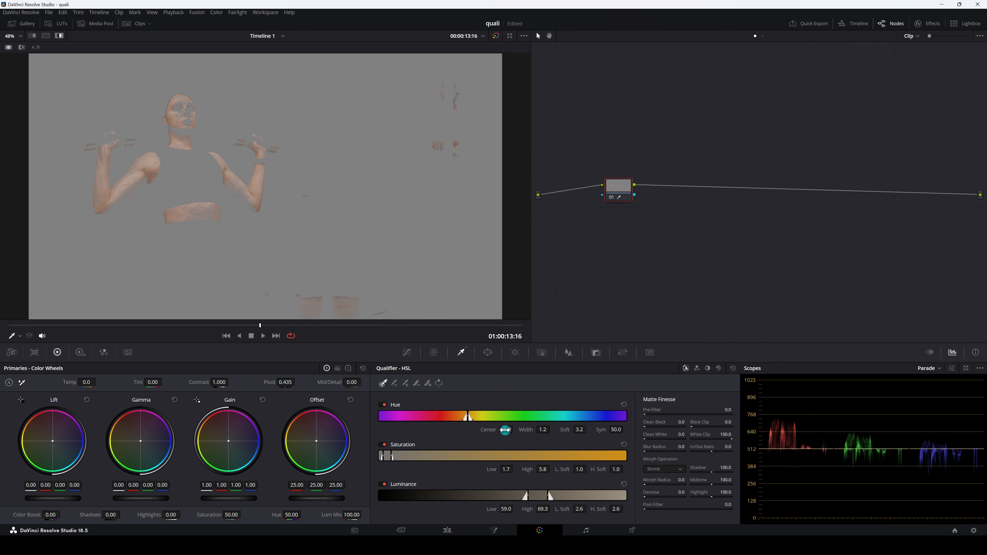
left_click_drag(505, 430, 589, 430)
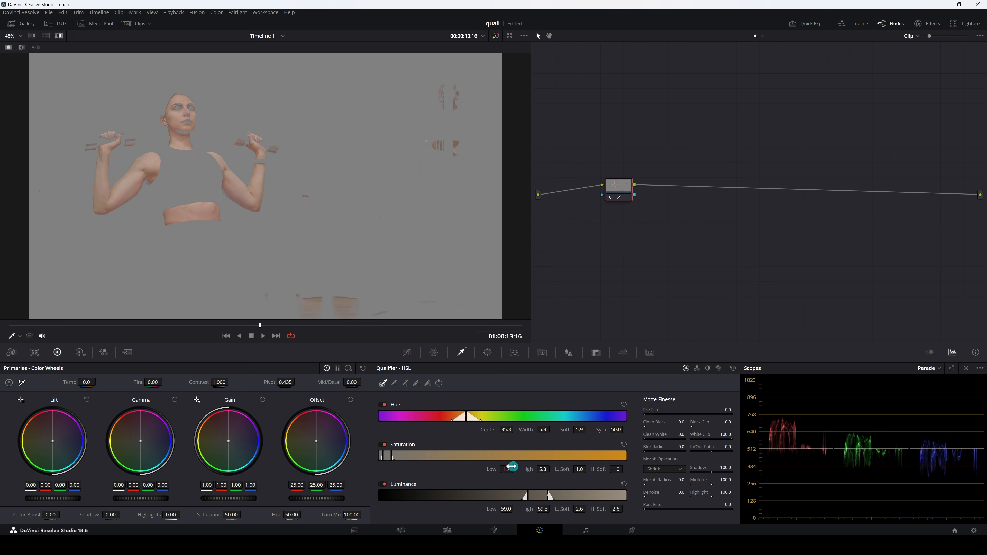
Refine the skin matte with Saturation Low 1.9 and High 7.6, Luminance Low 57.8, Blur Radius 2.8 and Denoise 6.0.
left_click_drag(507, 468, 542, 467)
left_click_drag(508, 507, 503, 507)
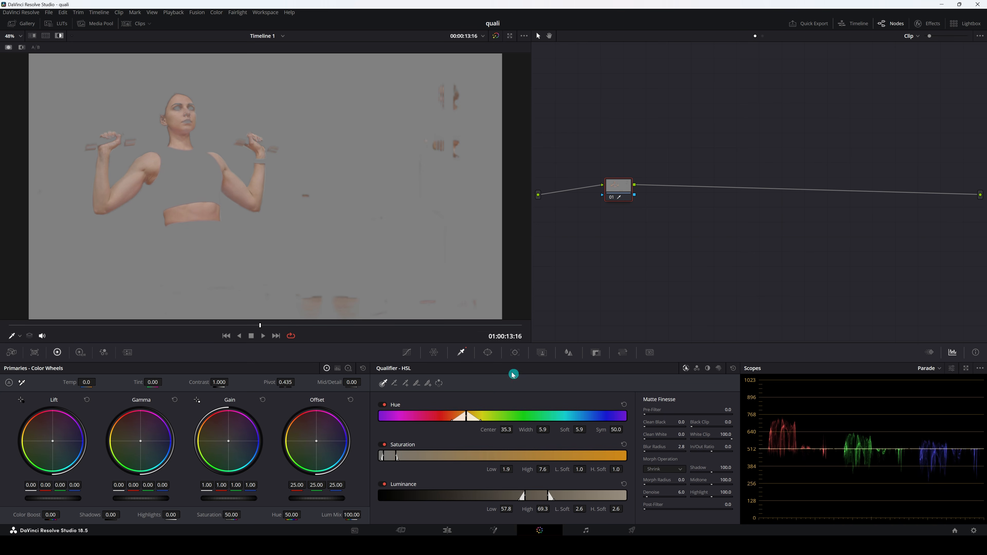
Place a circular window with softness 15.68 around the woman's head, arms and torso, and turn off the highlight view and on-screen controls.
left_click(487, 353)
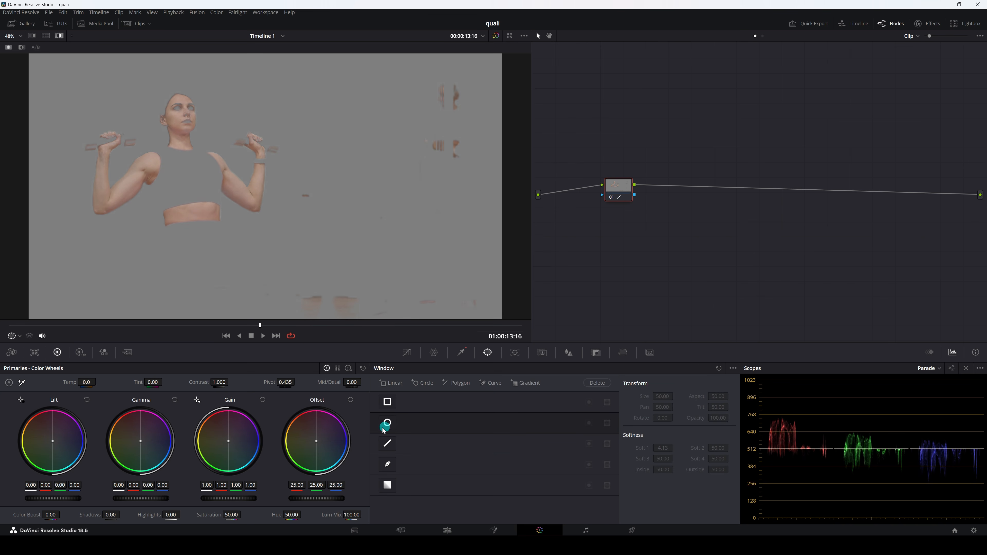
left_click(387, 422)
left_click_drag(266, 190, 188, 156)
left_click_drag(187, 232, 188, 257)
left_click_drag(258, 153, 301, 152)
left_click_drag(188, 225, 188, 260)
left_click(59, 36)
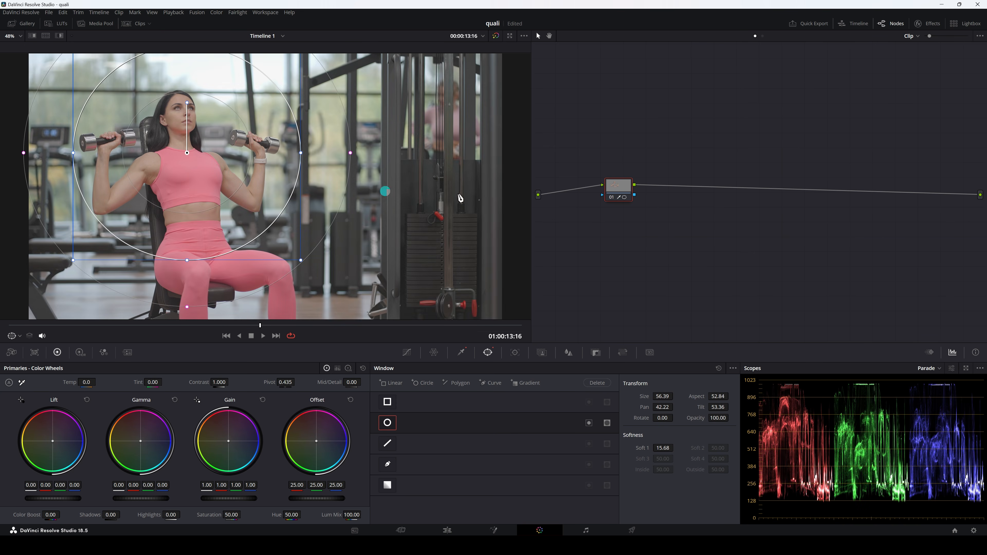
left_click(16, 336)
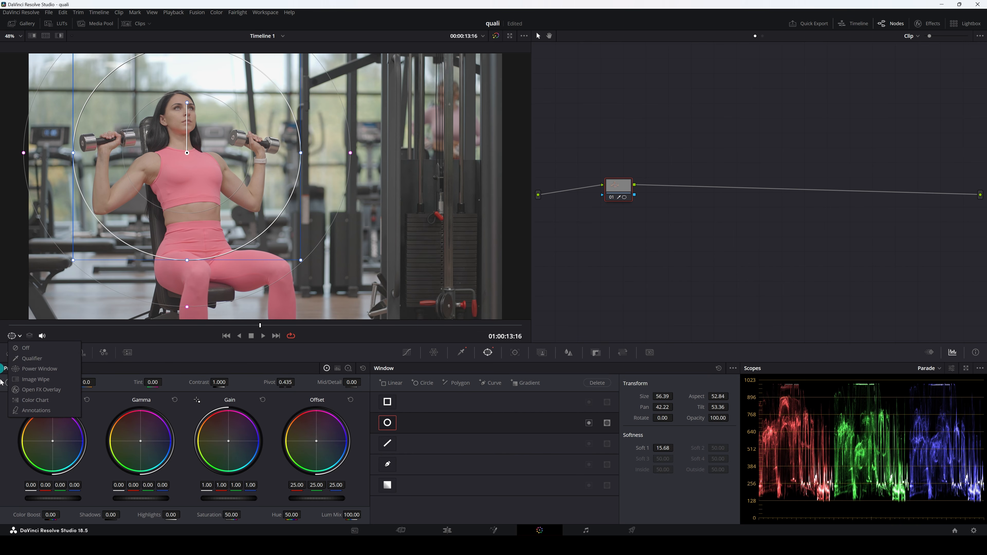
left_click(24, 358)
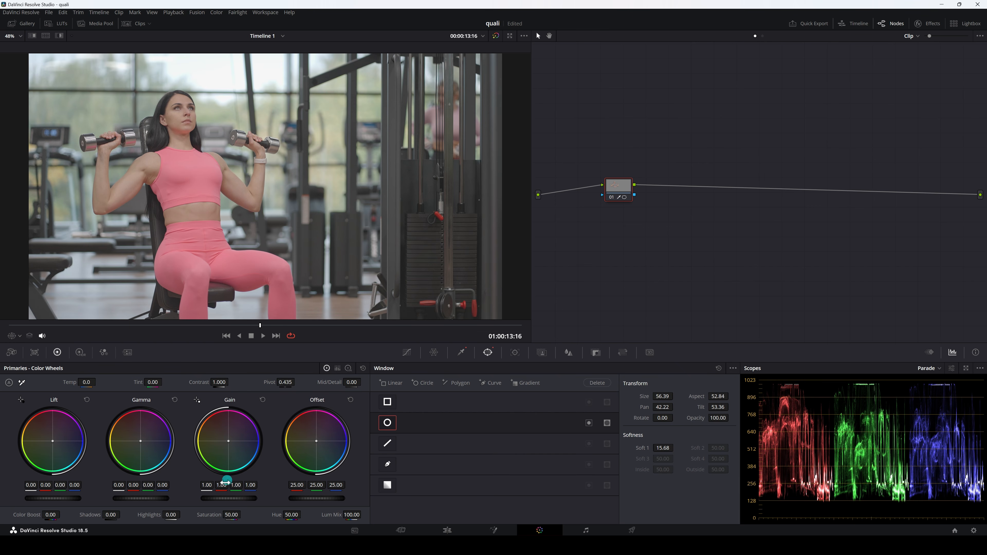
Brighten and enrich the isolated skin with a Gain of 1.19 and a Saturation of 63.60.
left_click_drag(227, 499, 296, 495)
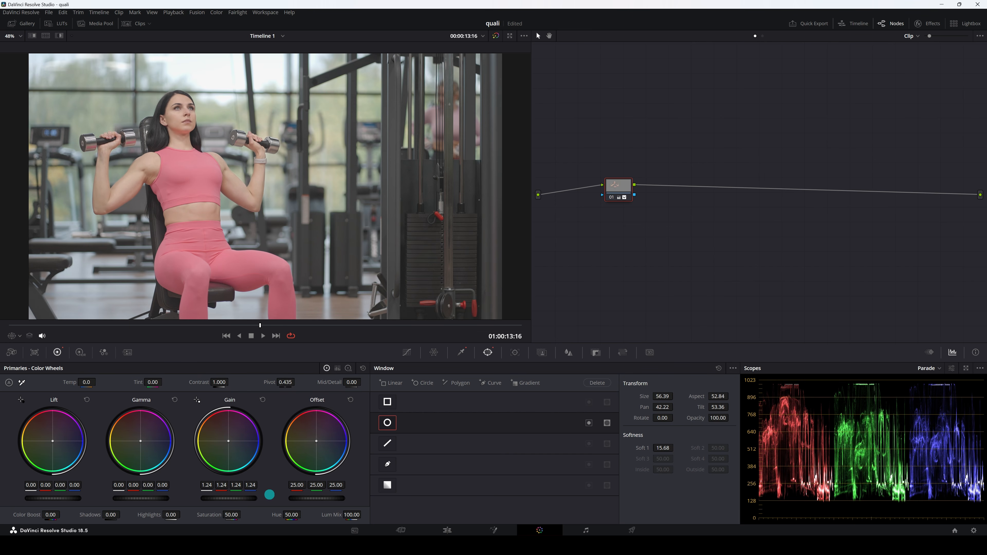
left_click_drag(229, 515, 247, 515)
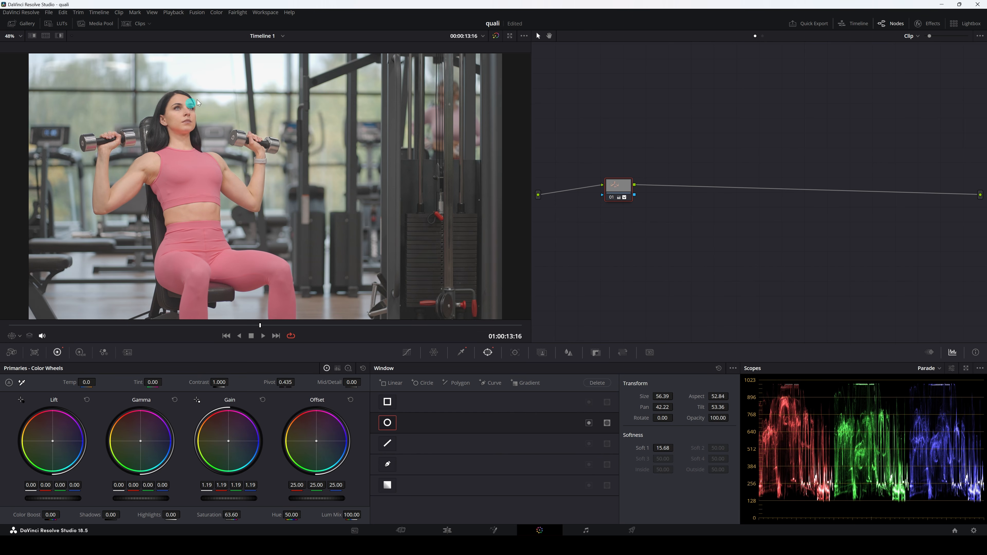
Go to 01:00:10:14 in the clip and toggle the node to compare the skin before and after the correction.
left_click_drag(260, 326, 203, 322)
left_click(621, 198)
left_click(612, 197)
left_click(612, 198)
scroll(294, 212, "down", 1)
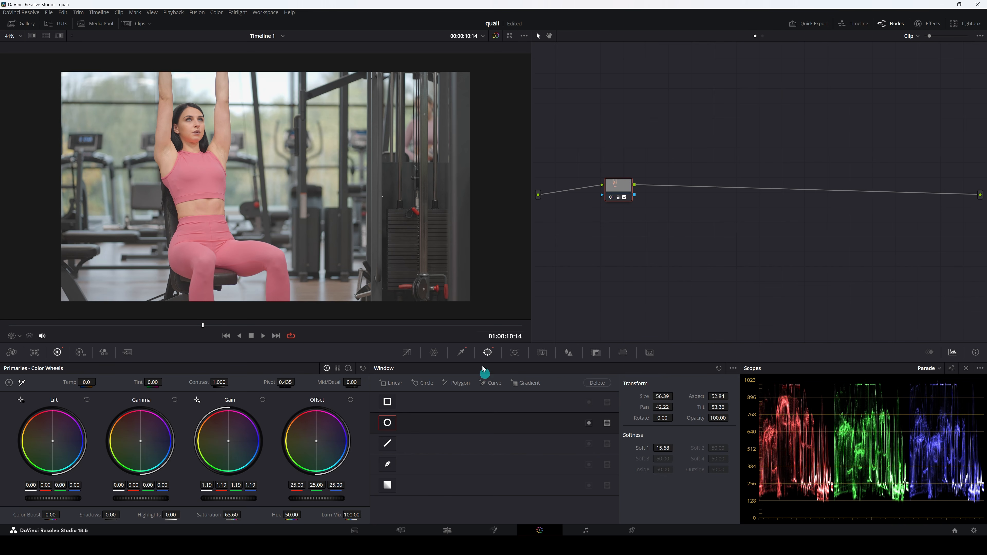
Reopen the Qualifier and switch to clip 03, showing the couple in the forest.
left_click(461, 352)
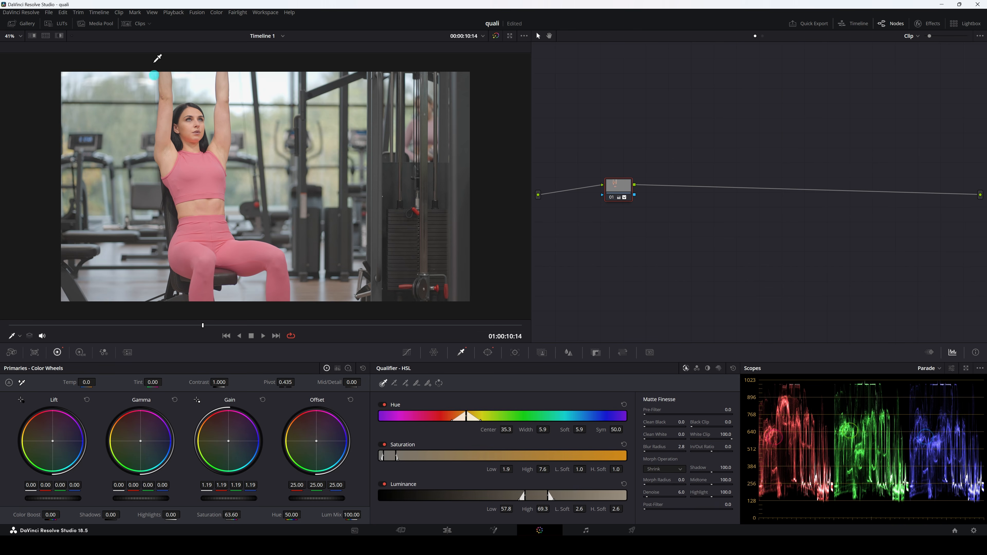
left_click(143, 23)
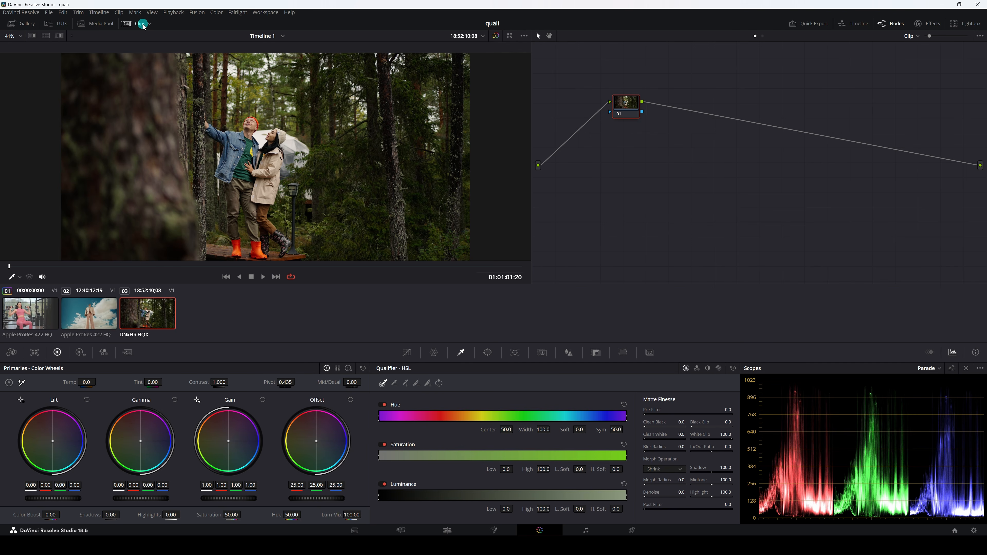
left_click(140, 23)
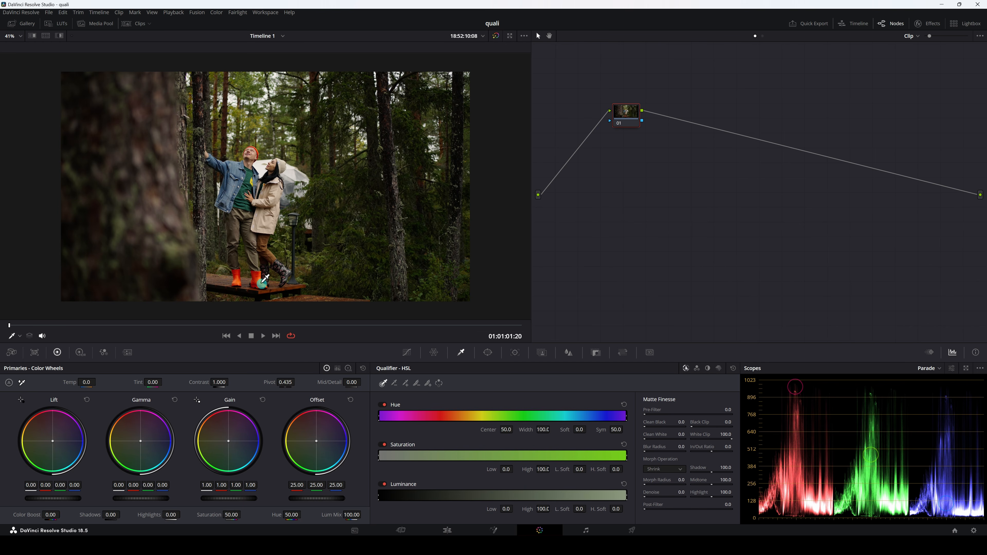
Sample the man's orange boots with the qualifier and turn on the highlight view.
scroll(277, 262, "up", 3)
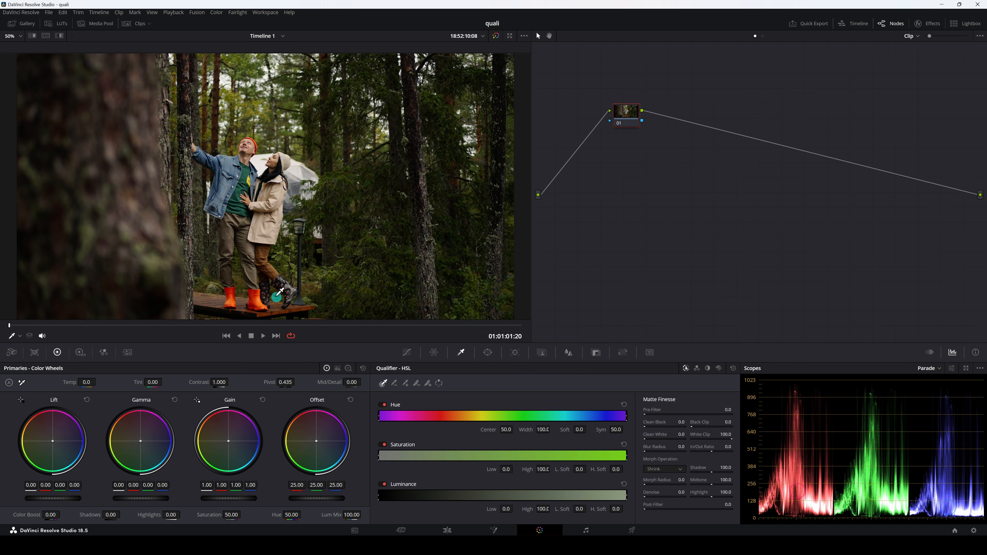
scroll(273, 264, "up", 3)
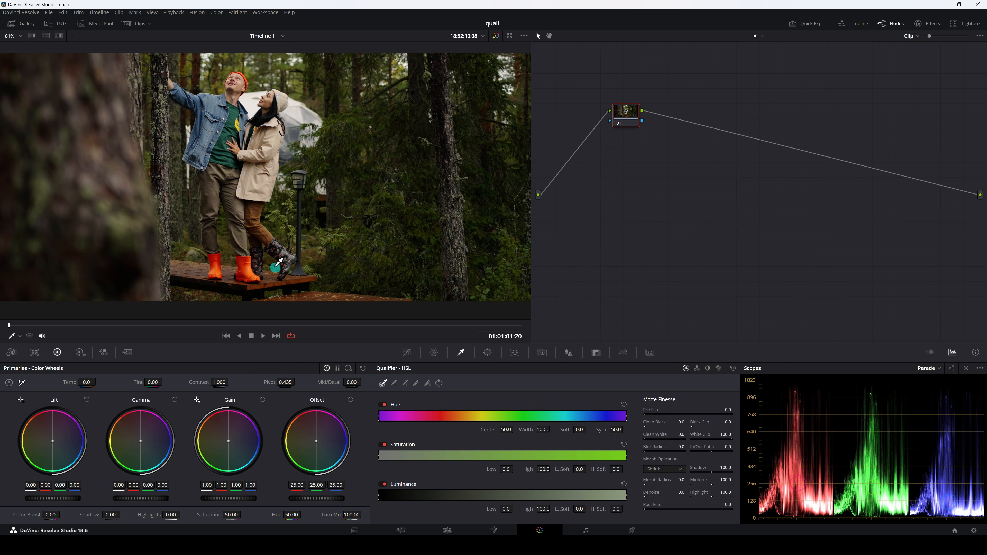
left_click(299, 293)
left_click(59, 36)
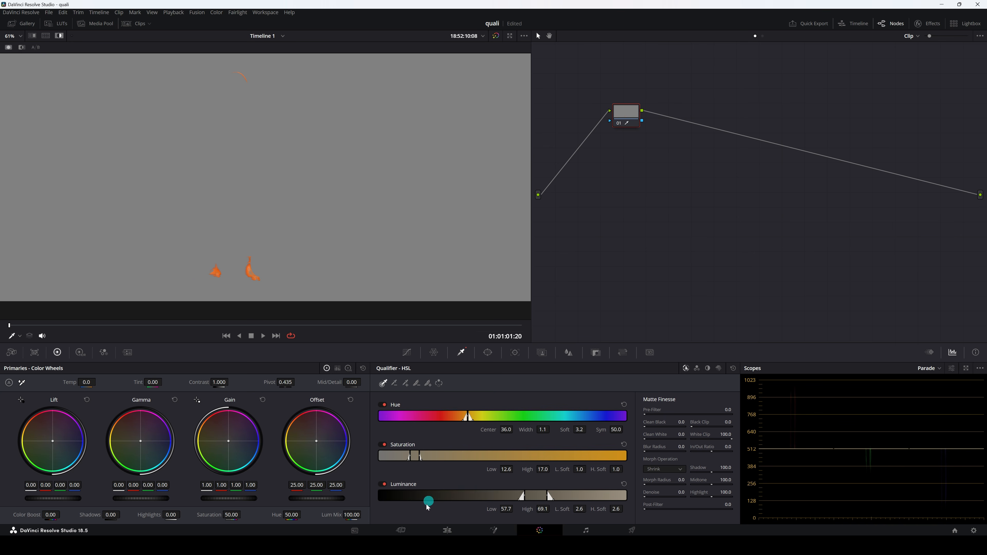
Widen the boots' key to Hue Width 9.2, Saturation Low 11.1 and High 17.4, and Luminance High 71.2 with L. Soft 8.3.
left_click_drag(507, 430, 574, 433)
left_click_drag(509, 468, 503, 469)
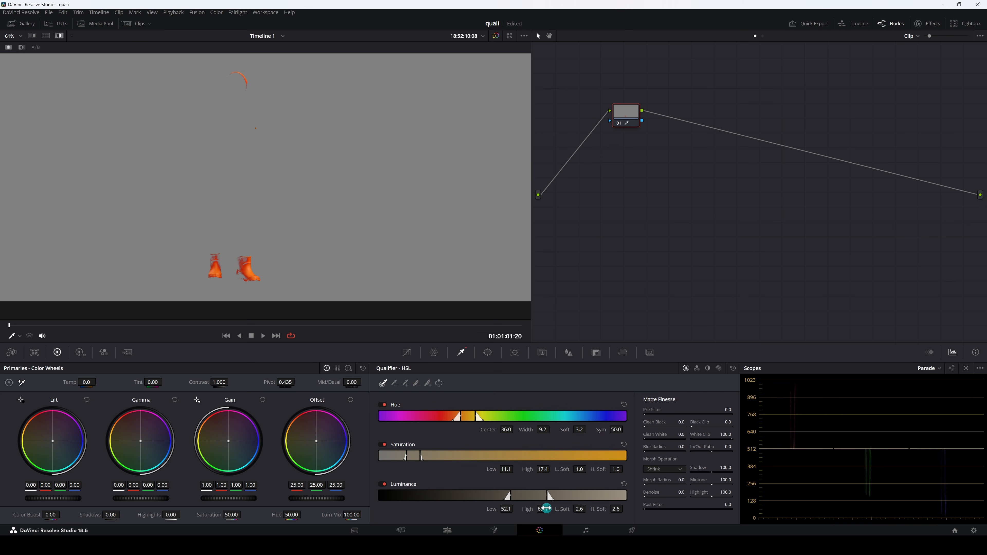
left_click_drag(544, 509, 506, 508)
Refine the boots' key to Hue Center 33.6, Soft 3.9, Luminance 49.9 to 68.9, L. Soft 8.7, and turn off the highlight view.
left_click_drag(508, 430, 501, 430)
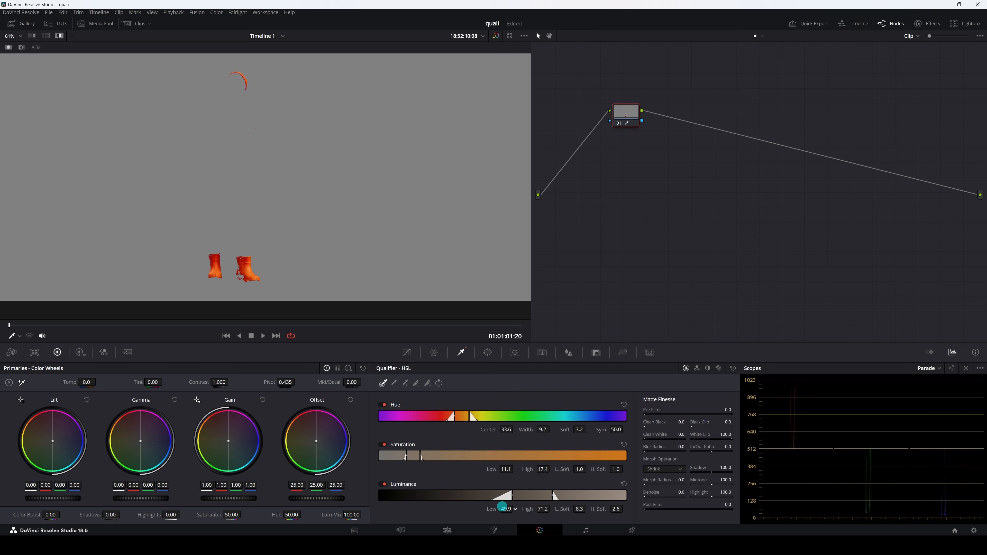
left_click_drag(579, 429, 581, 431)
left_click_drag(582, 509, 534, 509)
left_click(59, 38)
Tone down the orange boots with a Saturation of 40.00 and a Hue of 49.80, comparing the result by toggling the node.
scroll(302, 93, "down", 3)
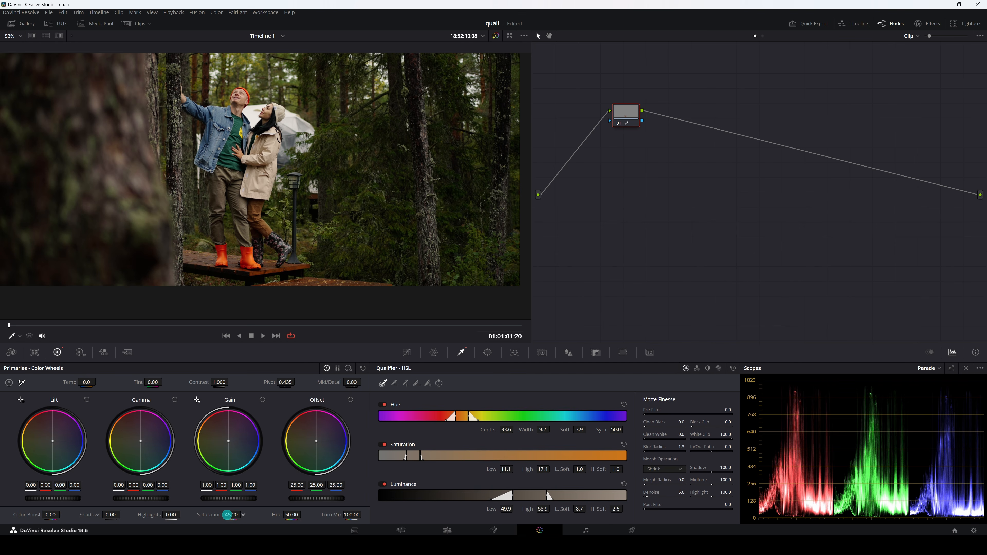
left_click(605, 131)
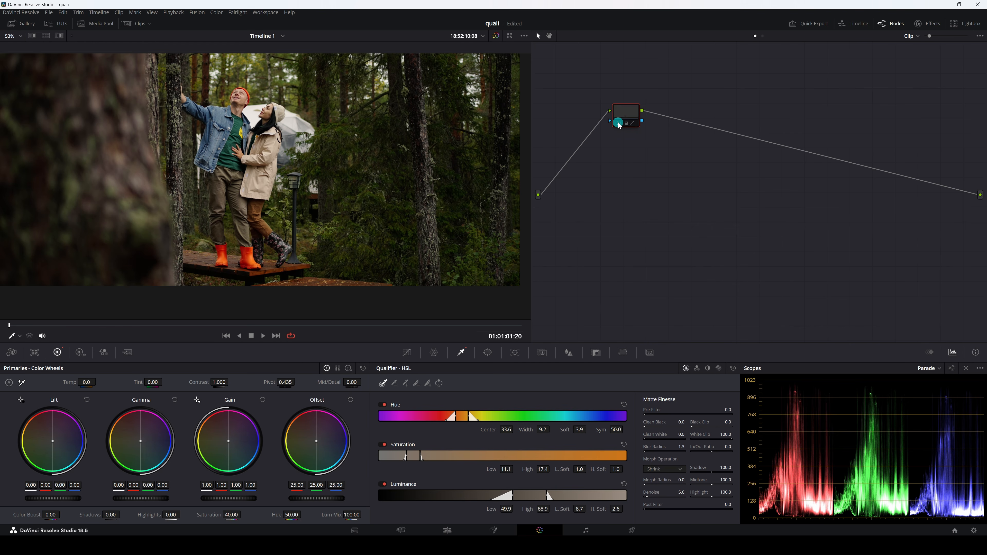
left_click(272, 188)
left_click(318, 400)
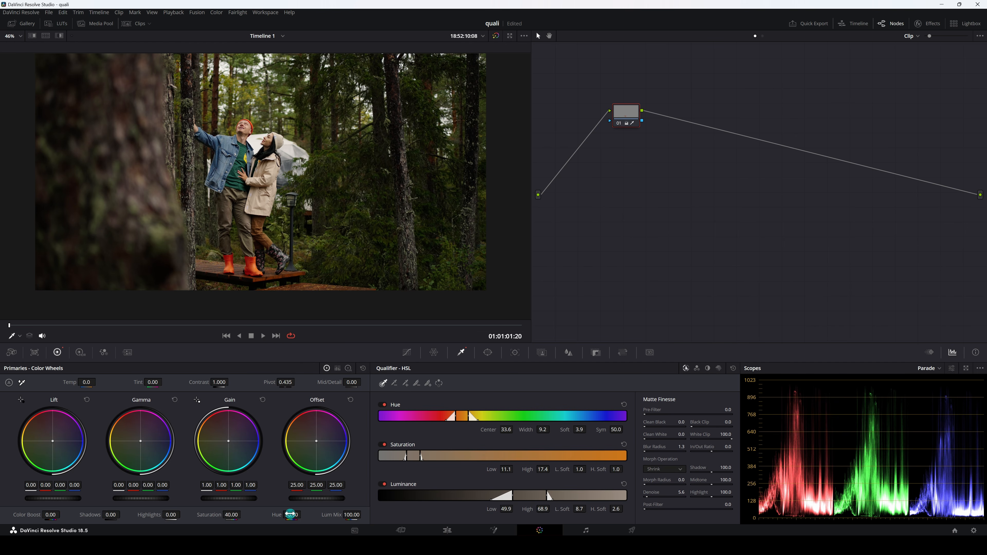
mouse_move(284, 515)
left_mouse_down()
mouse_move(249, 515)
mouse_move(330, 520)
mouse_move(293, 504)
left_mouse_up()
key("shift+z")
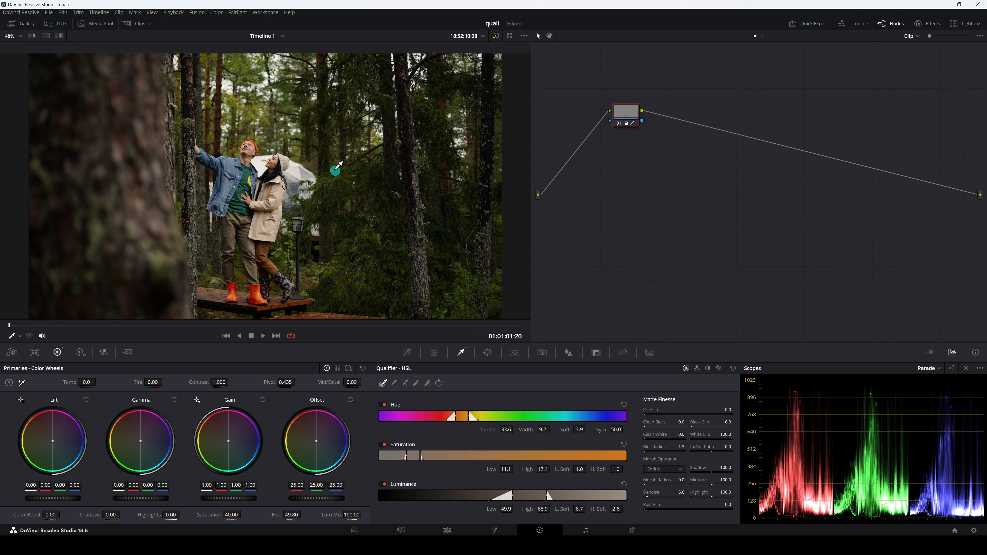
Switch to clip 02, showing the man against the cloudy sky.
left_click(139, 23)
left_click(80, 323)
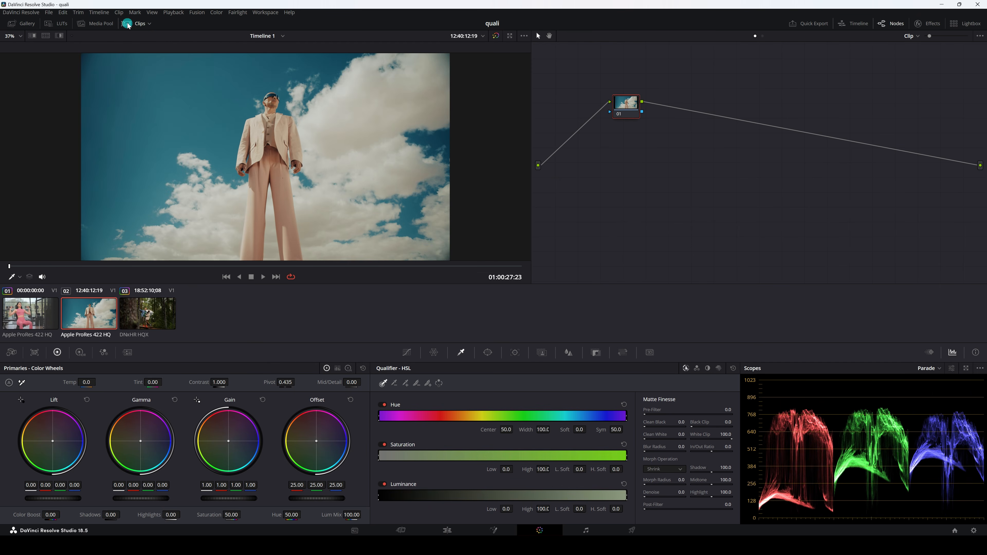
left_click(138, 22)
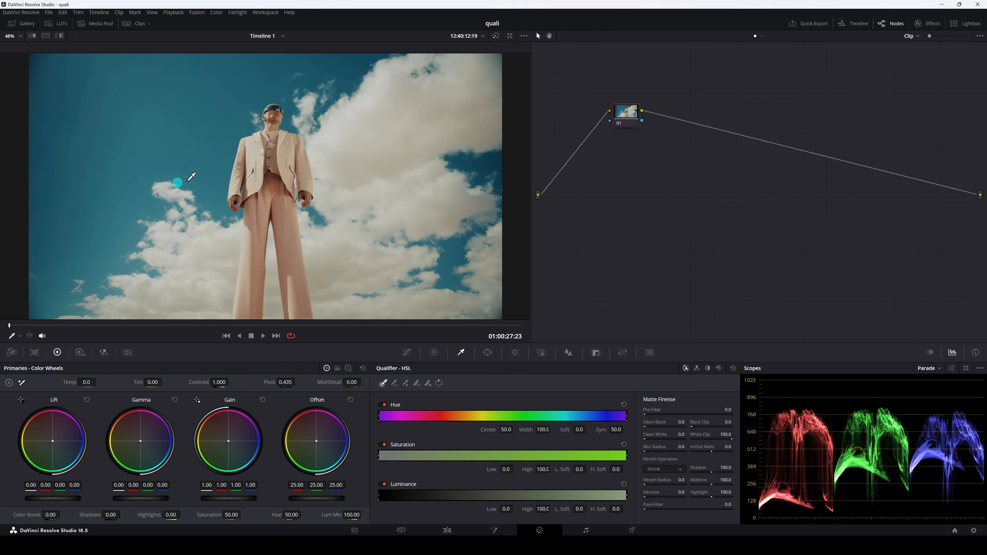
Sample the blue sky and refine its key to Hue Center 83.2, Width 7.0, Saturation 3.2–9.6, Luminance 51.7–69.5, Blur Radius 9.7 and Denoise 3.6.
left_click(155, 123)
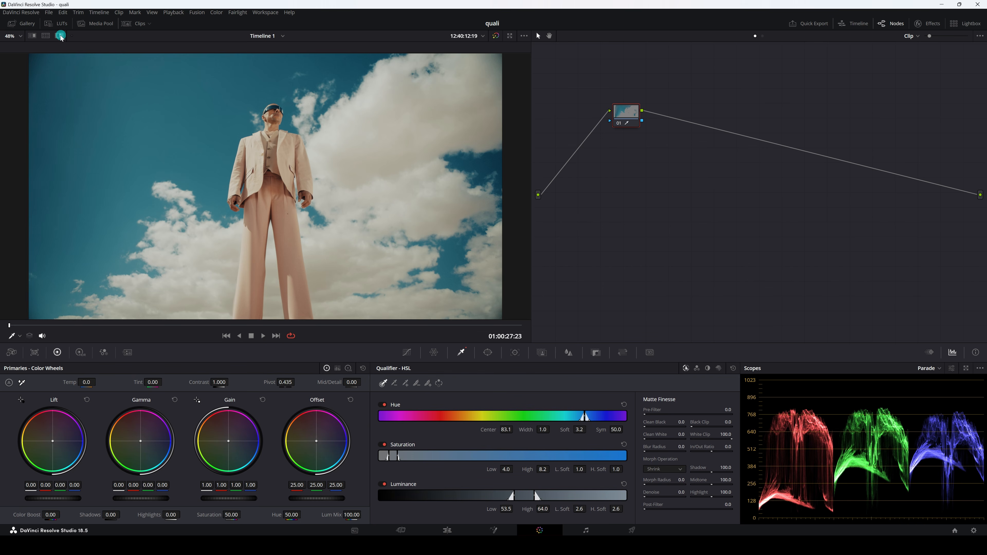
left_click(58, 36)
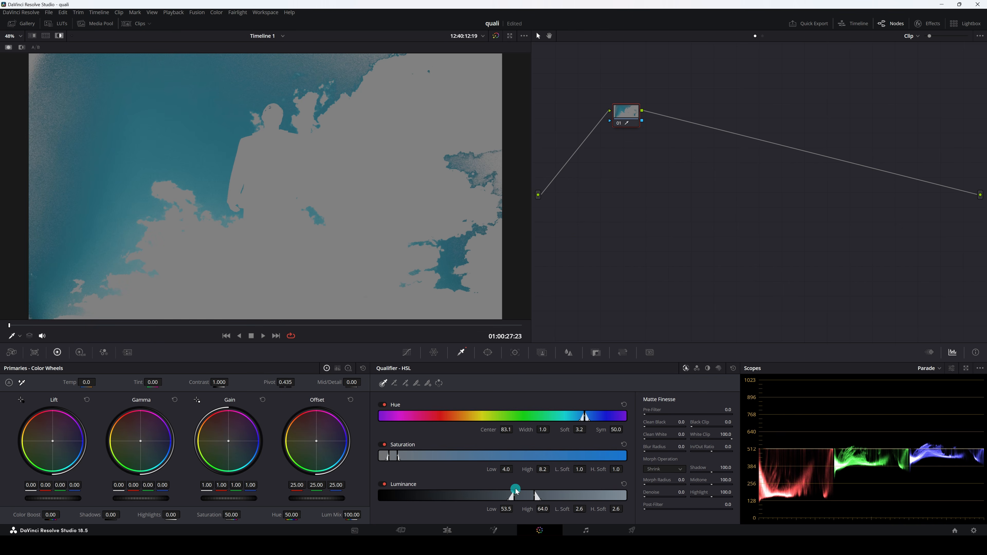
left_click_drag(508, 510, 559, 511)
left_click_drag(506, 469, 583, 470)
left_click_drag(510, 430, 562, 435)
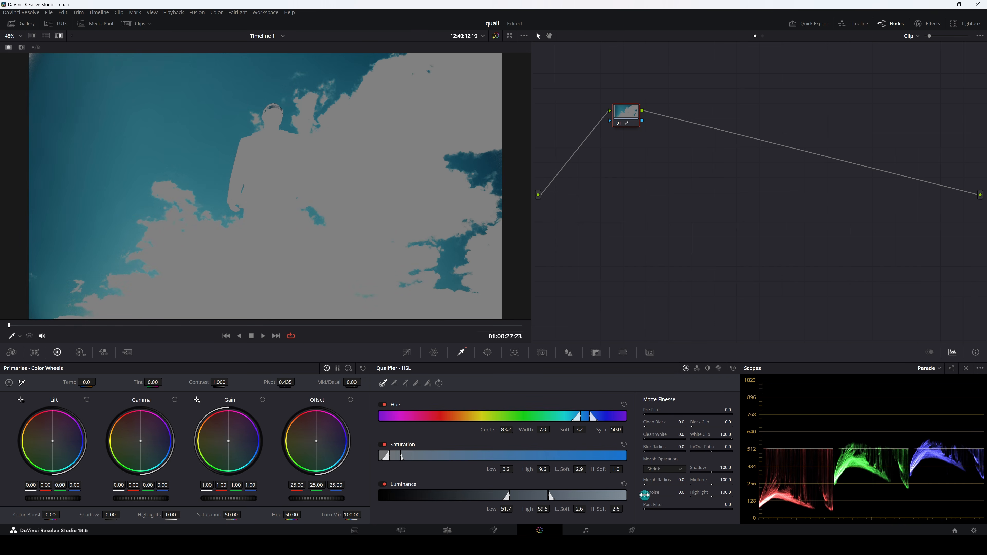
left_click_drag(676, 453, 677, 452)
left_click(59, 35)
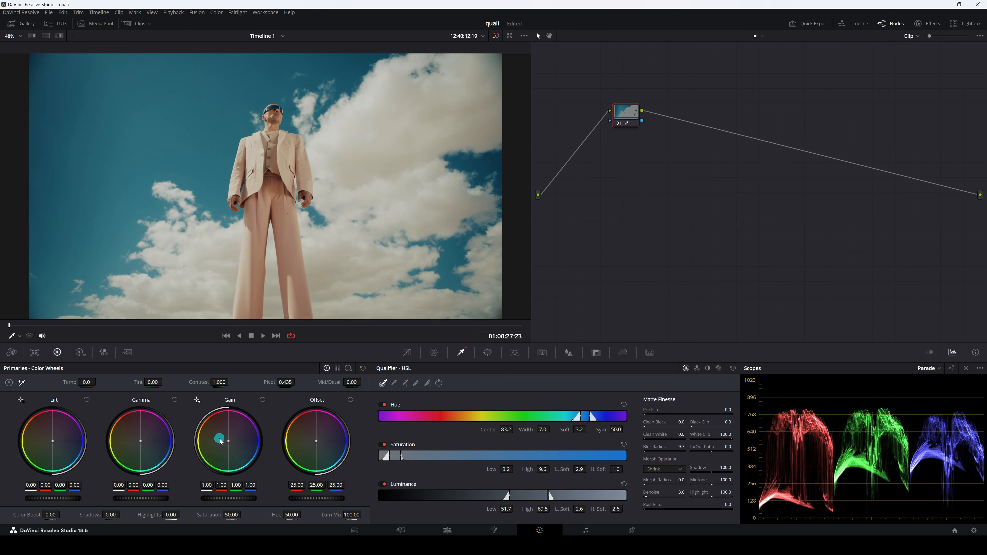
Shift the sky's Gain toward blue with red 0.91 and blue 1.23, and toggle the node to compare.
left_click_drag(232, 441, 261, 457)
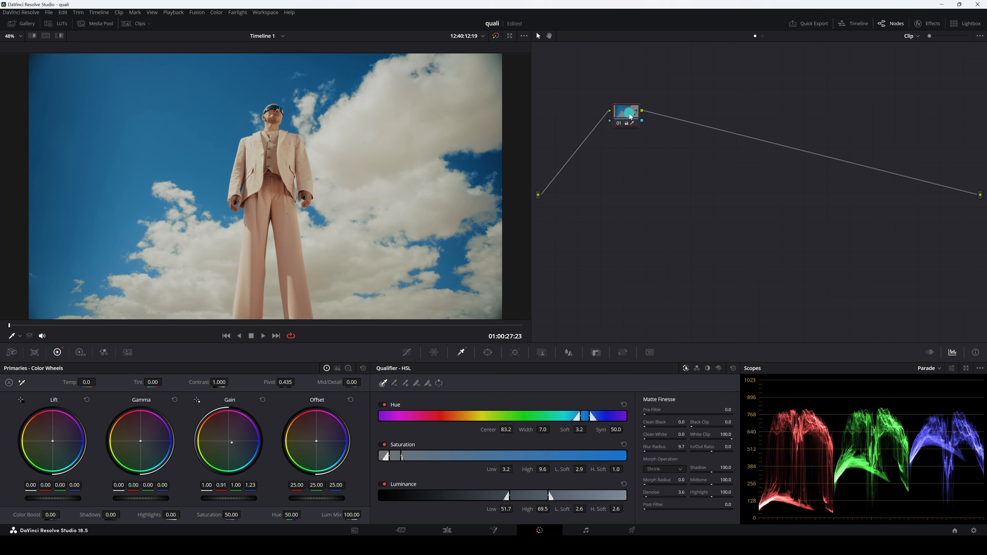
left_click(615, 125)
left_click(615, 126)
left_click(615, 125)
left_click(615, 125)
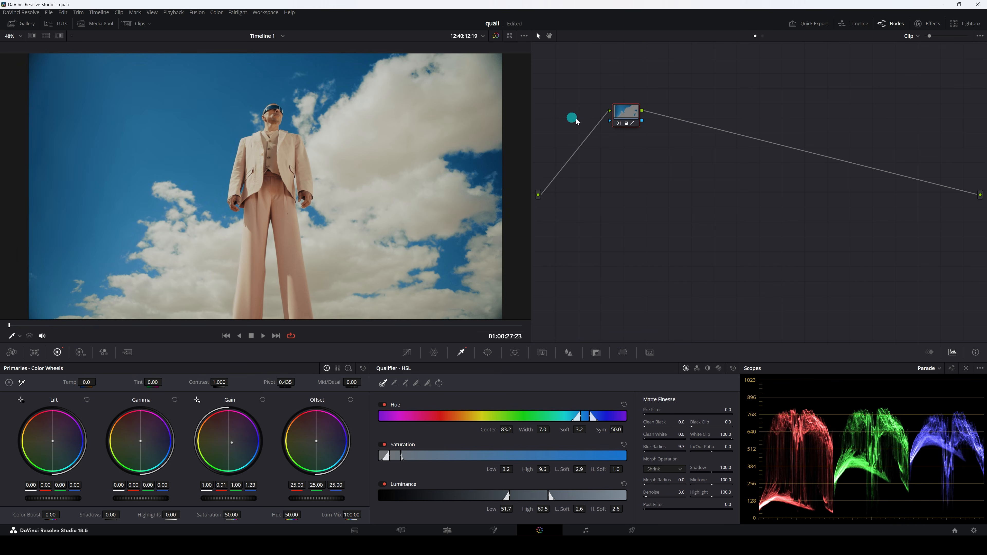
Reset the node's grade and disable the Hue and Saturation qualifiers so that only Luminance is keyed.
right_click(621, 119)
left_click(642, 130)
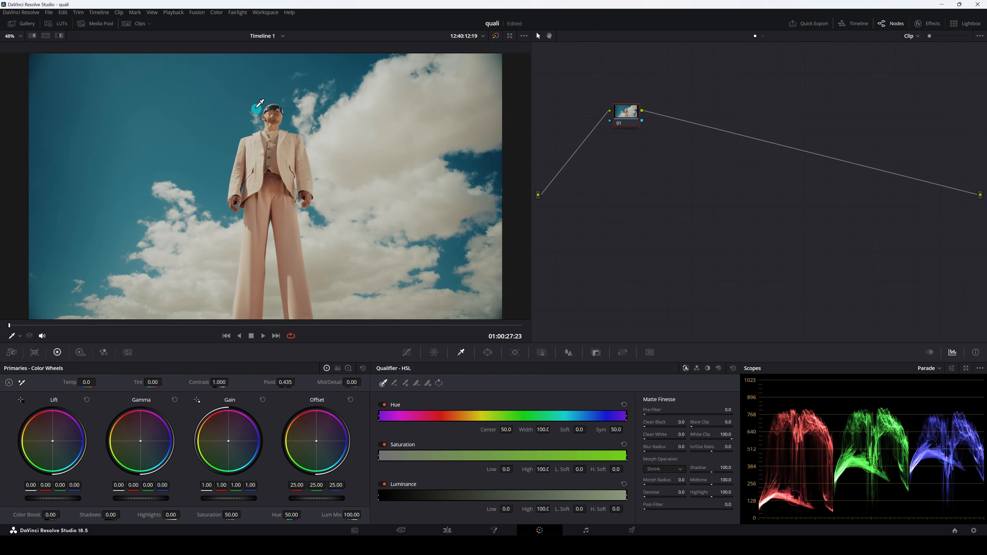
left_click(383, 404)
left_click(385, 444)
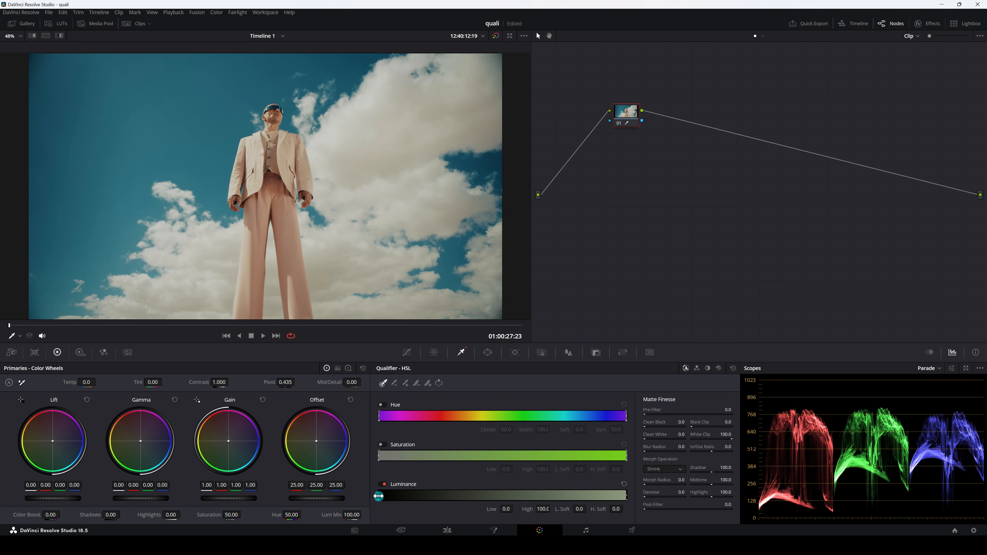
Isolate the bright areas of the sky shot by setting Luminance Low to 61.1 with the highlight view on.
left_click_drag(378, 496, 478, 498)
left_click(58, 36)
left_click_drag(479, 497, 530, 499)
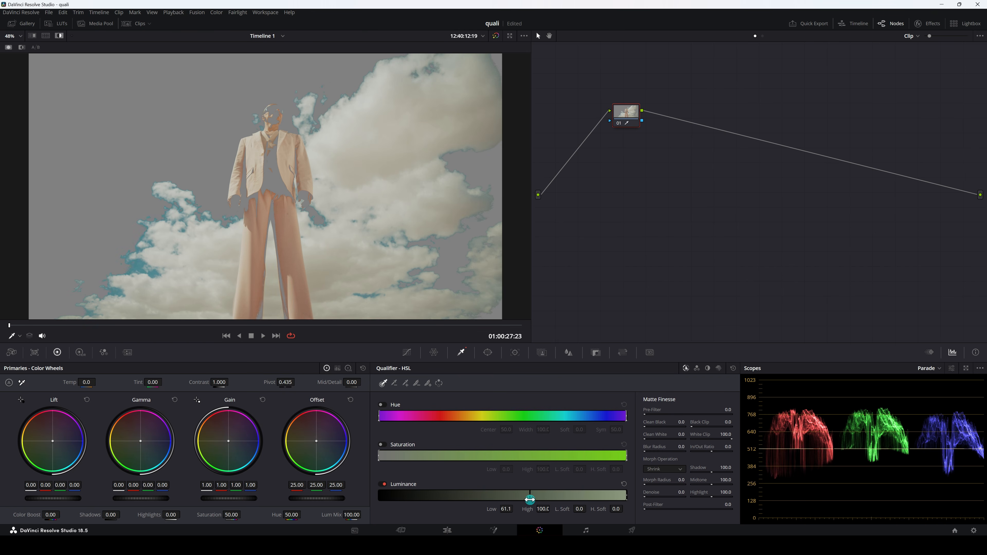
Lower the Luminance Low to 60.8, leave the highlight view and try adjusting the Highlights of the keyed bright areas.
left_click_drag(530, 500, 529, 499)
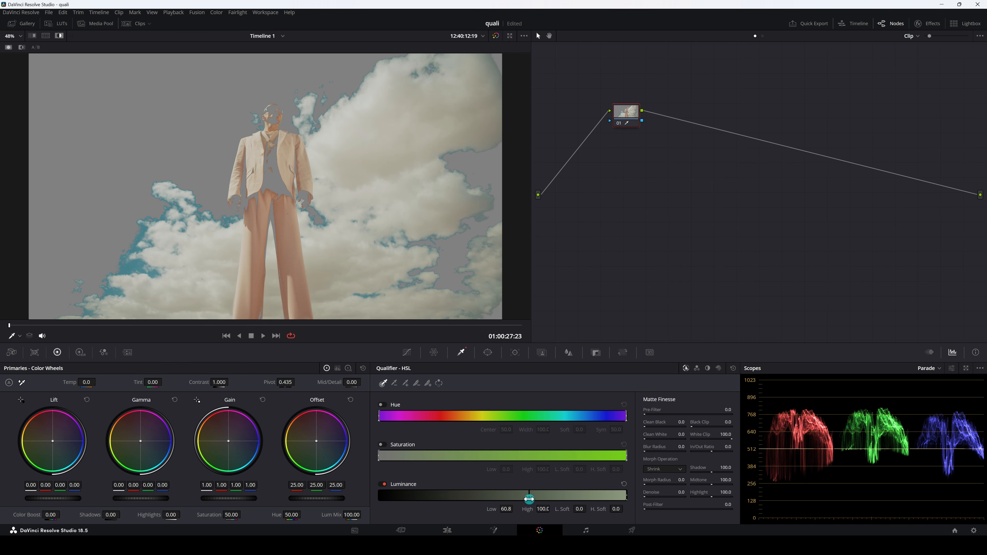
left_click(58, 36)
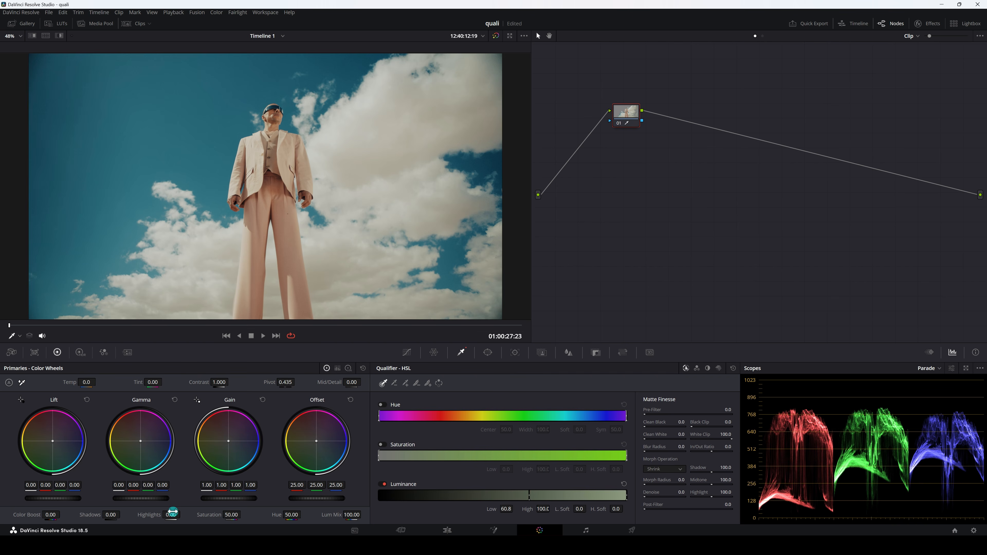
mouse_move(176, 513)
left_mouse_down()
mouse_move(162, 512)
mouse_move(177, 511)
left_mouse_up()
Reset the node's grade and key the darker areas with Luminance High 60.0, Denoise 7.7 and Blur Radius 7.0, checking them in highlight view.
right_click(619, 114)
left_click(660, 116)
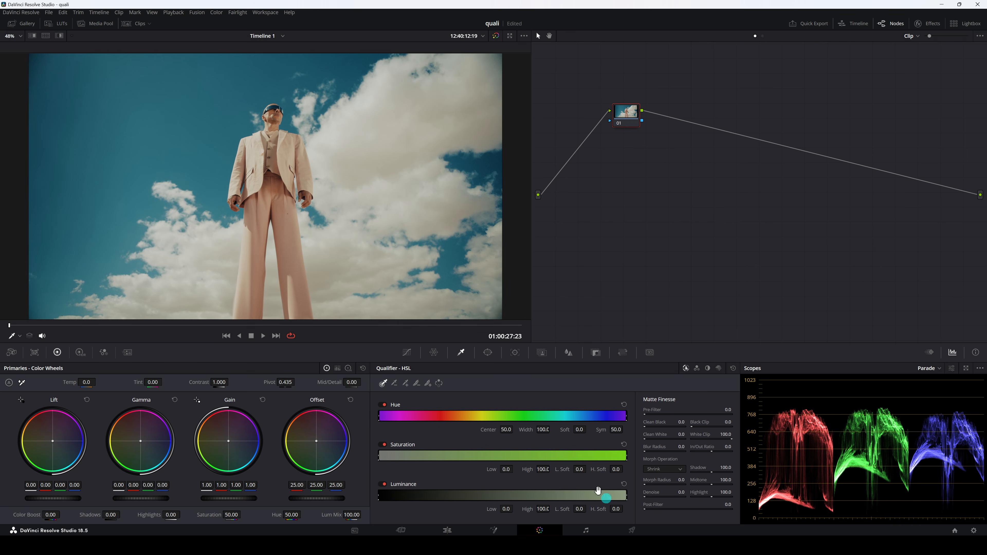
left_click(59, 36)
left_click_drag(624, 493, 527, 493)
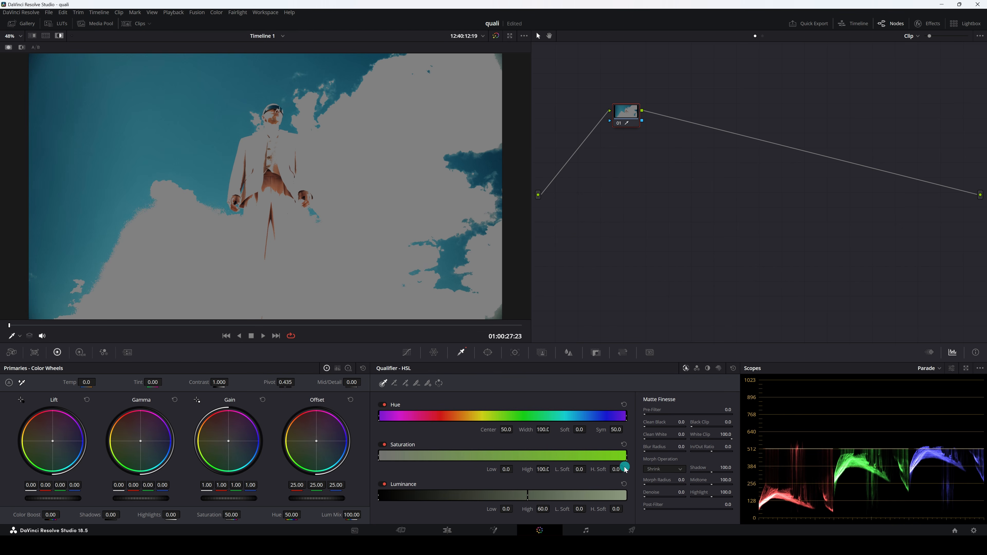
left_click_drag(644, 497, 672, 496)
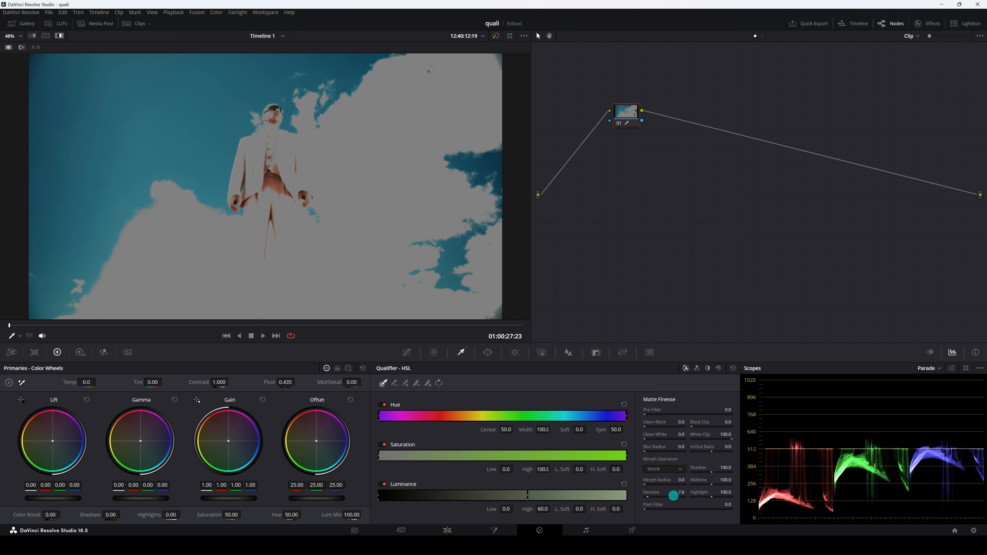
left_click_drag(648, 452, 672, 451)
left_click(60, 34)
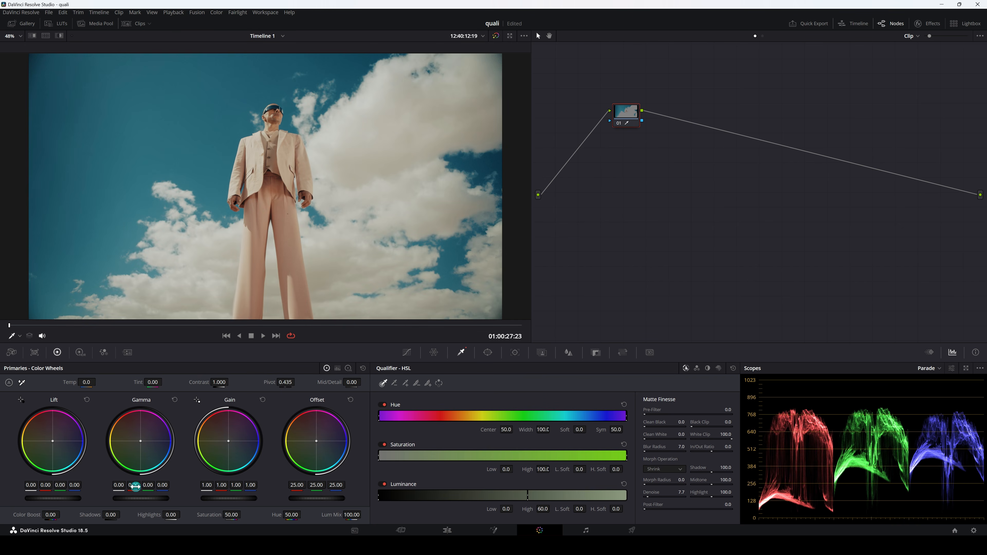
Try shifting the darker areas' Lift, reset it, try lowering their Gamma, and turn on the highlight view.
left_click_drag(60, 501, 73, 498)
left_click(86, 400)
left_click_drag(153, 498, 120, 498)
left_click(59, 35)
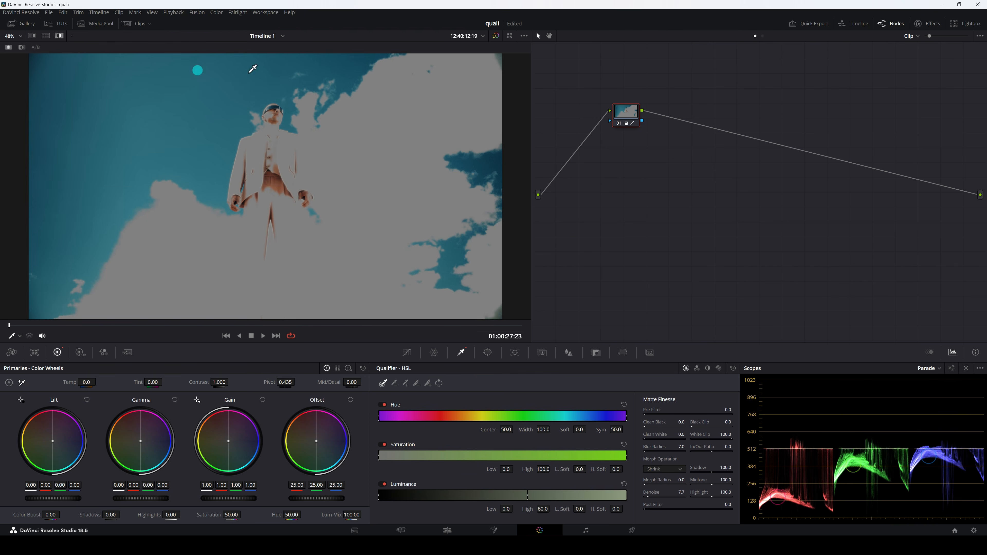
Reset the grade of the sky shot's node and save the project.
right_click(626, 112)
left_click(649, 164)
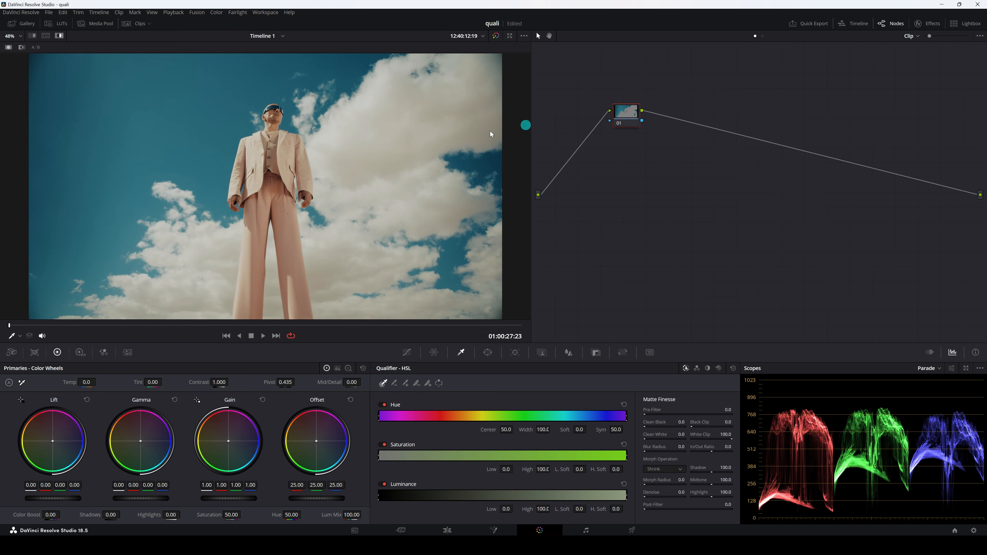
key("ctrl+s")
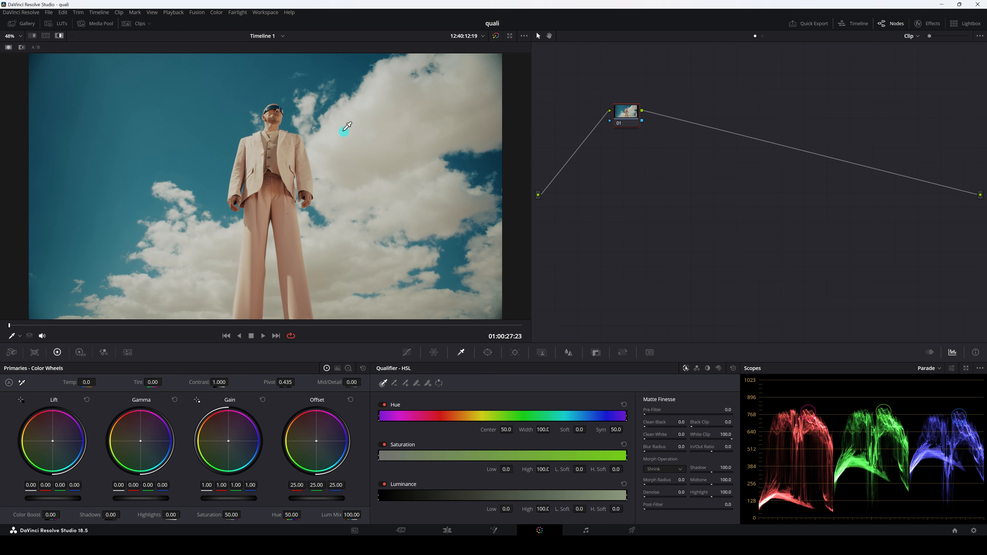